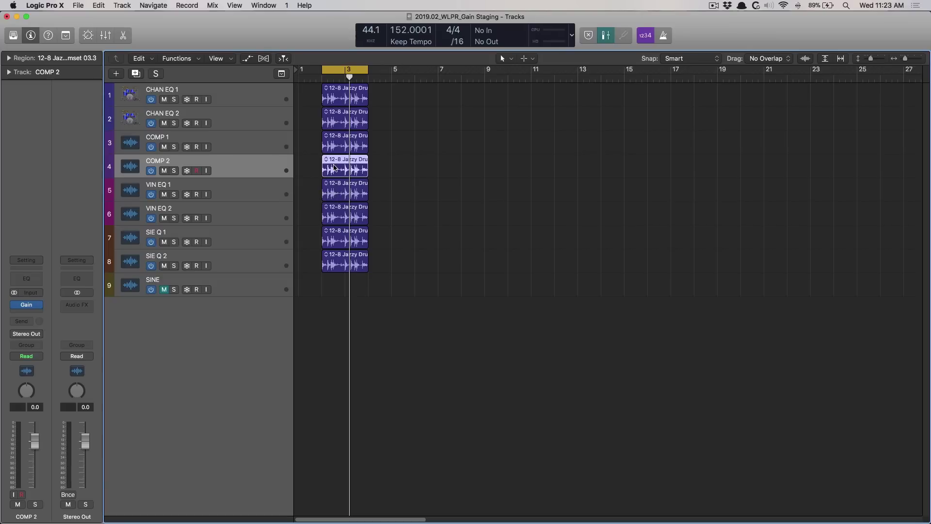
Step: Inspect the VIN EQ 1 and COMP 1 channel strips and the SINE track's VUMT meter window
{"action": "left_click", "coordinate": [274, 195]}
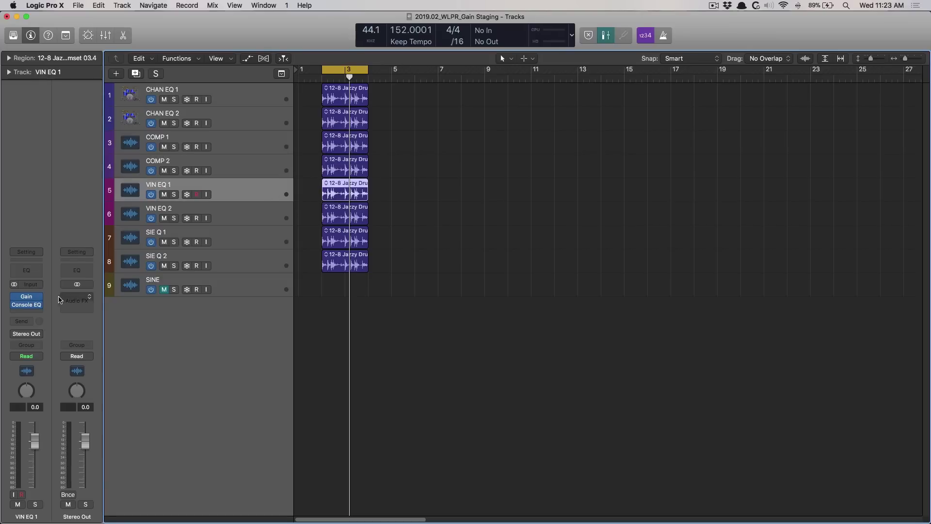
{"action": "left_click", "coordinate": [222, 148]}
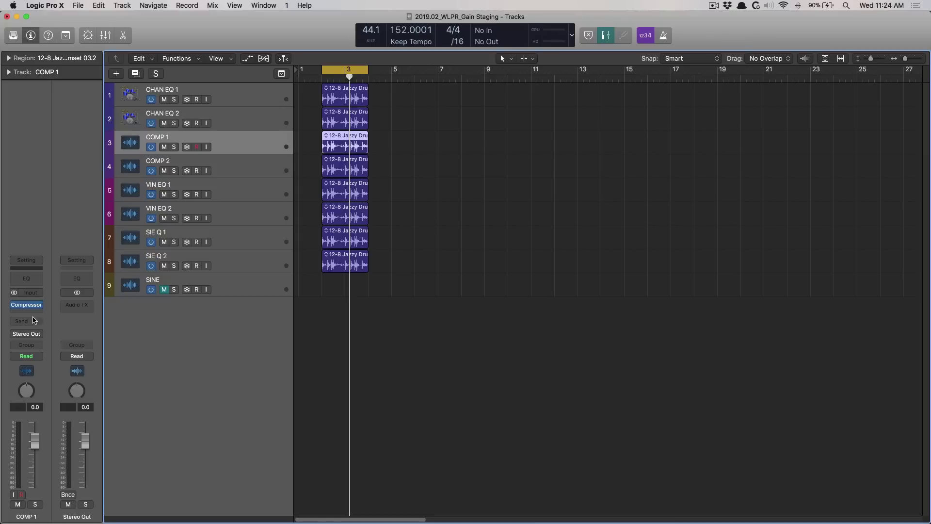
{"action": "left_click", "coordinate": [235, 286]}
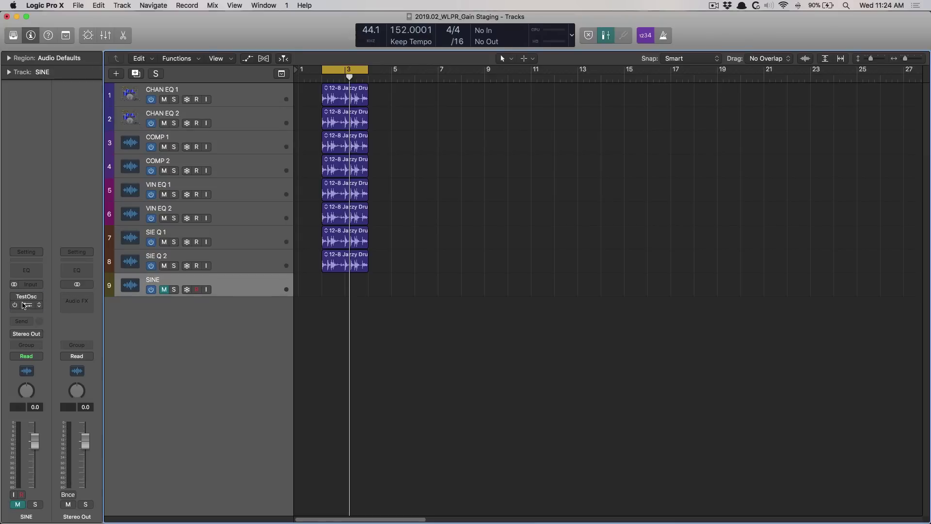
{"action": "key", "text": "v"}
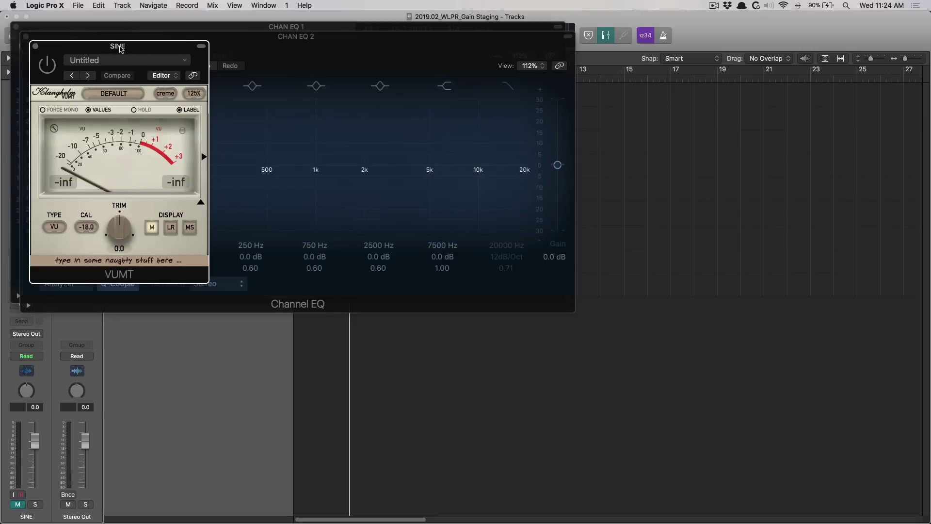
{"action": "left_click_drag", "start_coordinate": [131, 46], "coordinate": [369, 147]}
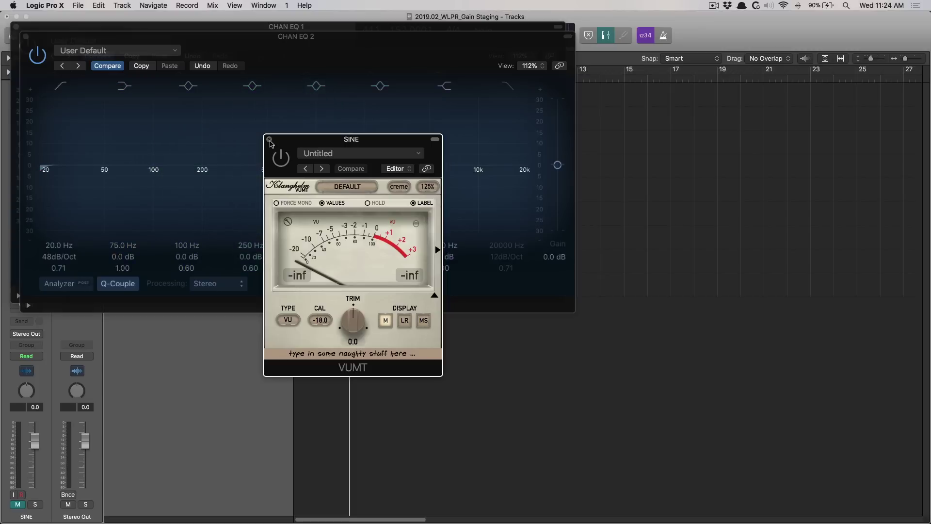
{"action": "left_click", "coordinate": [270, 140], "text": "alt"}
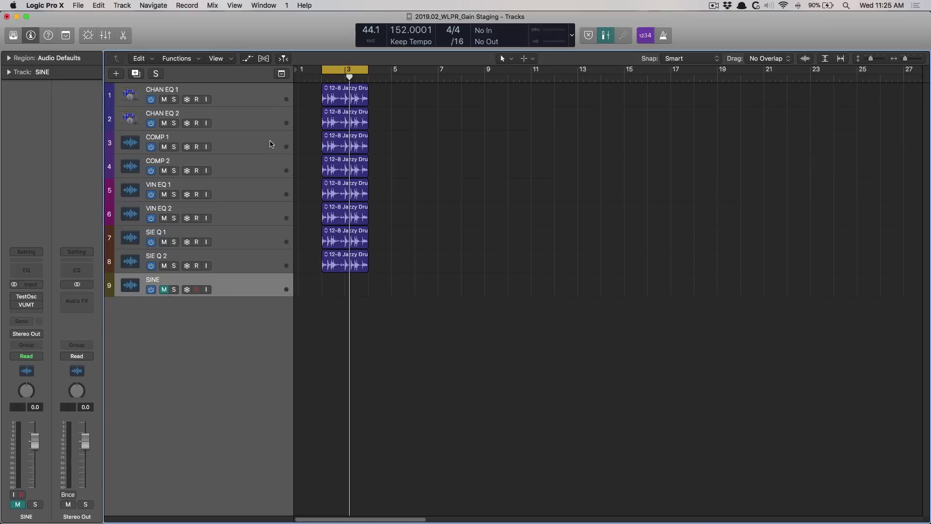
Step: Review CHAN EQ 2's Channel EQ and SIE Q 1's Sie-Q plug-in, then close their windows
{"action": "left_click", "coordinate": [268, 119]}
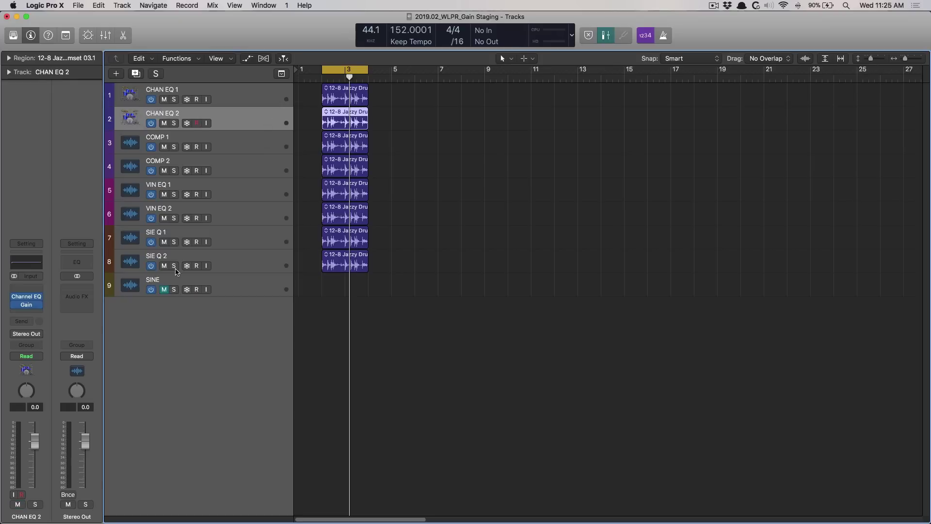
{"action": "left_click", "coordinate": [29, 298]}
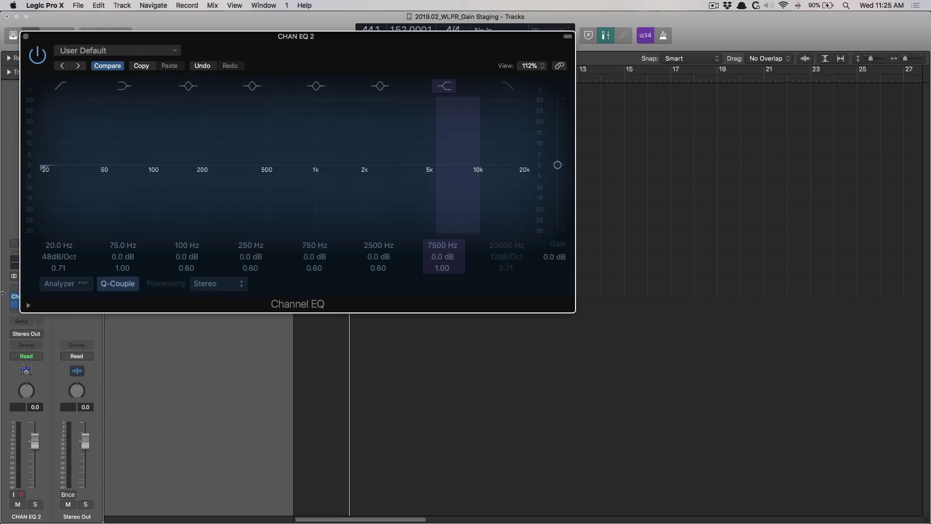
{"action": "key", "text": "super+w"}
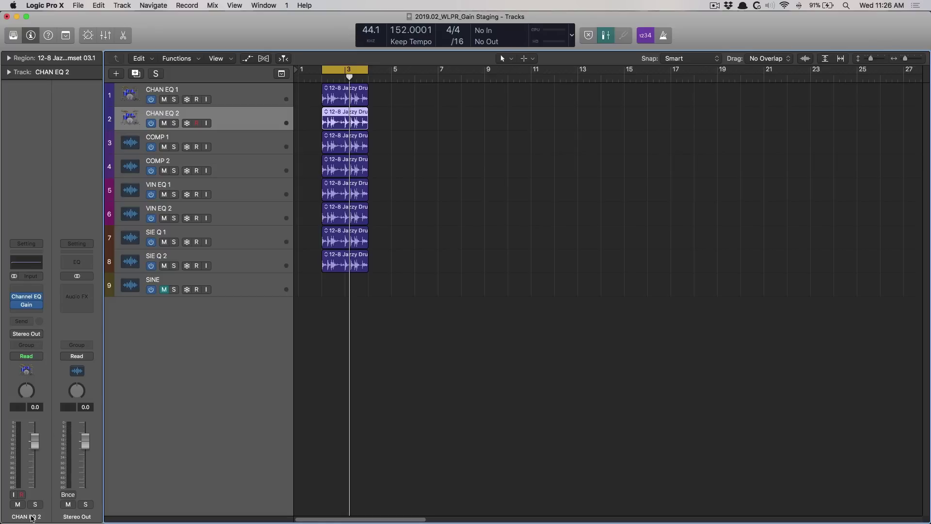
{"action": "left_click", "coordinate": [220, 238]}
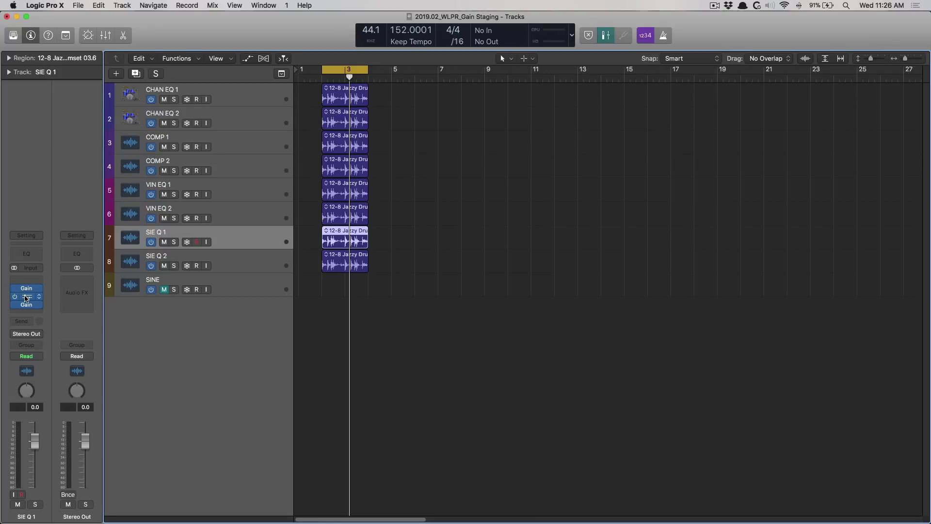
{"action": "left_click", "coordinate": [26, 298]}
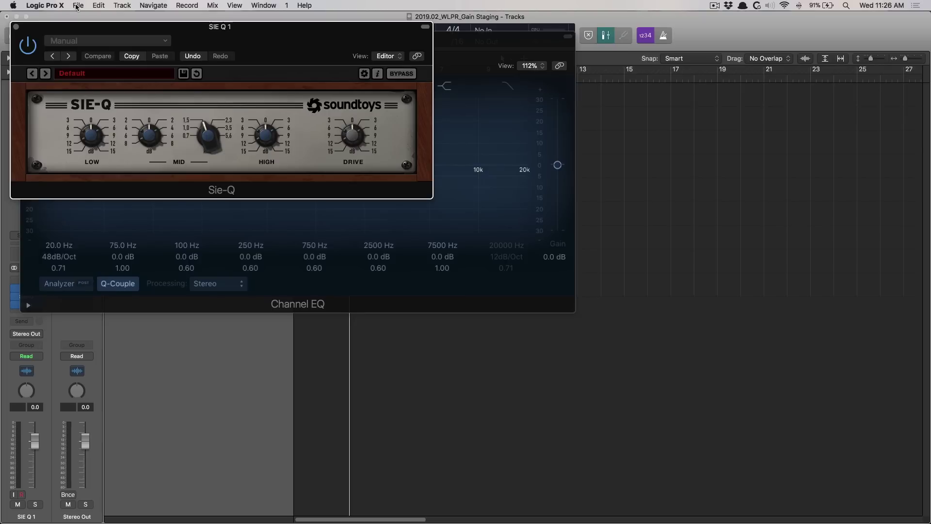
{"action": "left_click", "coordinate": [18, 28]}
{"action": "left_click", "coordinate": [22, 30]}
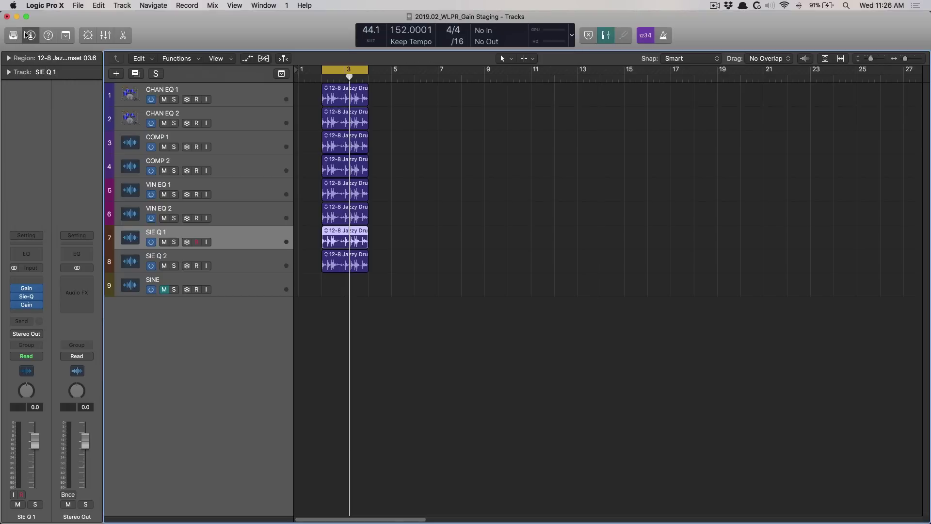
Step: Select CHAN EQ 1 in the mixer and check its Gain plug-in
{"action": "left_click_drag", "start_coordinate": [307, 92], "coordinate": [395, 176]}
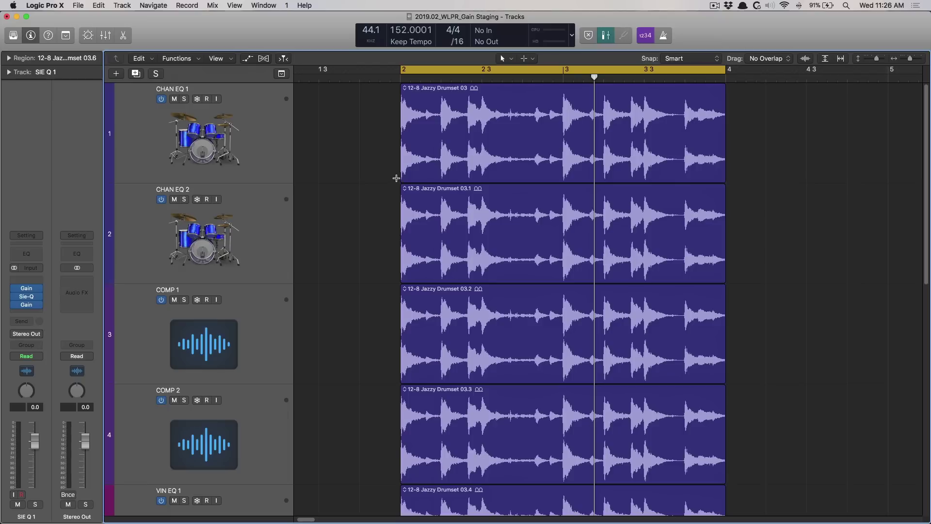
{"action": "scroll", "coordinate": [395, 177], "scroll_direction": "down", "scroll_amount": 8}
{"action": "scroll", "coordinate": [395, 178], "scroll_direction": "up", "scroll_amount": 8}
{"action": "left_click", "coordinate": [284, 130]}
{"action": "key", "text": "x"}
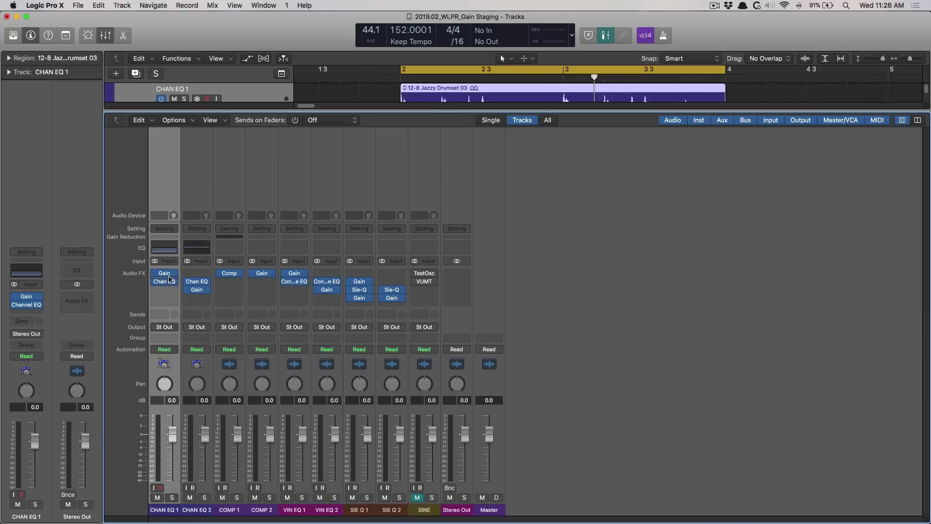
{"action": "left_click", "coordinate": [165, 276]}
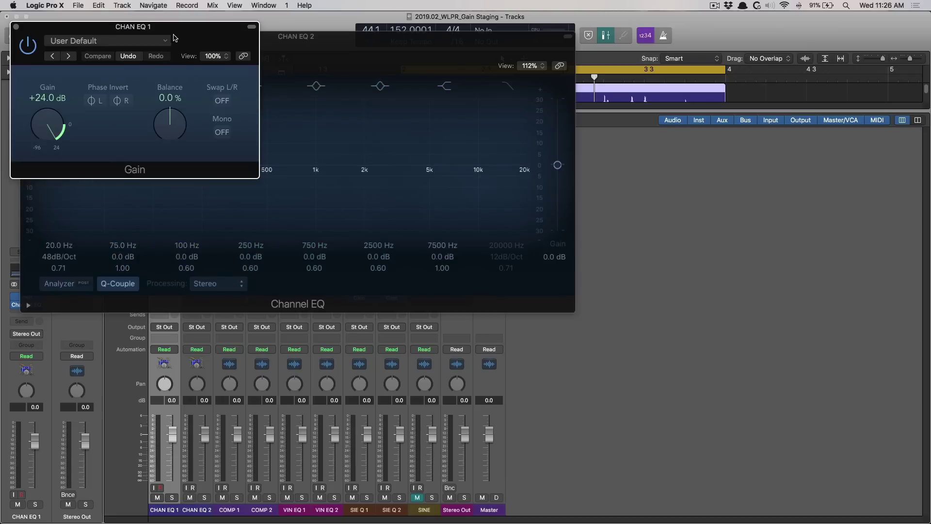
{"action": "left_click_drag", "start_coordinate": [176, 39], "coordinate": [294, 311]}
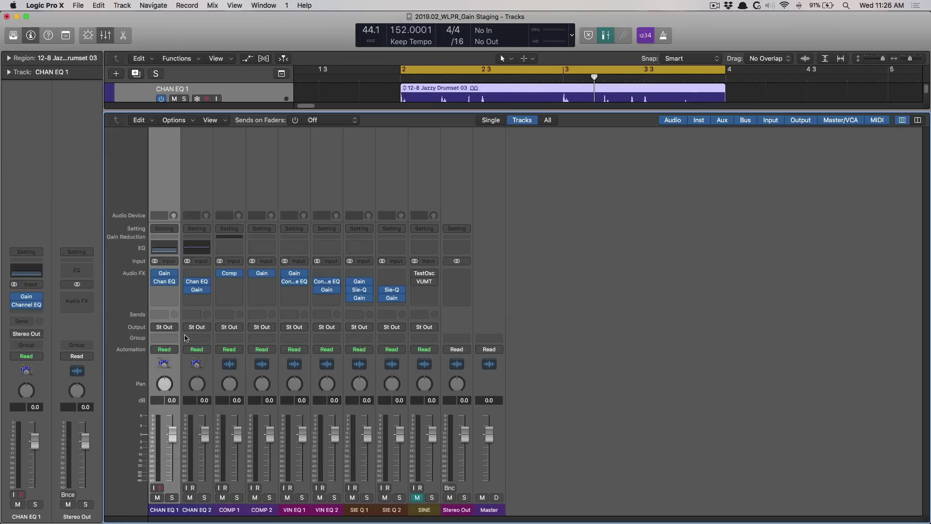
{"action": "key", "text": "v"}
Step: Review CHAN EQ 1's Channel EQ settings in the mixer
{"action": "left_click", "coordinate": [165, 286]}
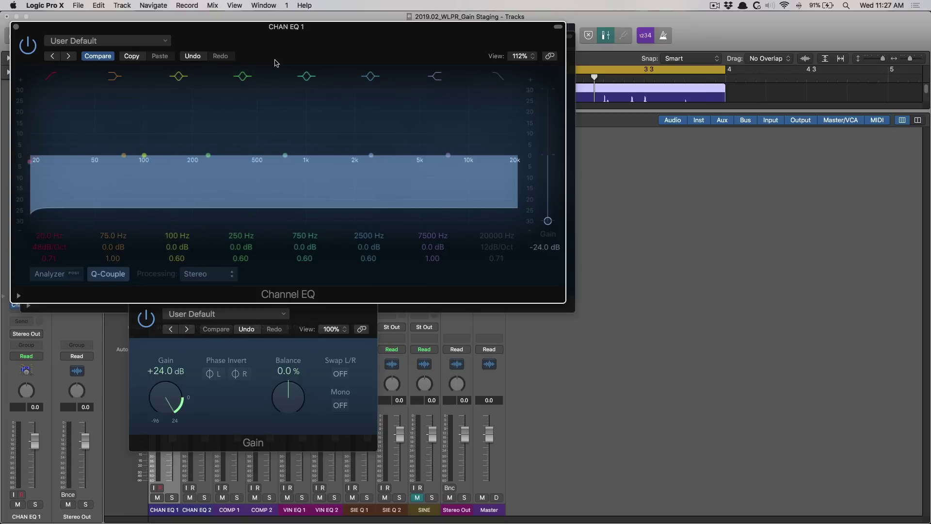
{"action": "key", "text": "v"}
{"action": "left_click", "coordinate": [165, 279]}
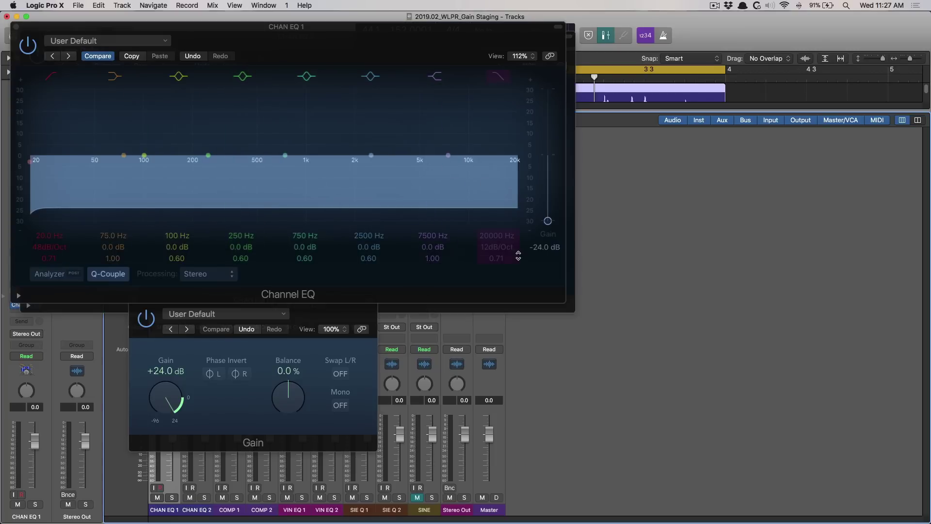
{"action": "key", "text": "v"}
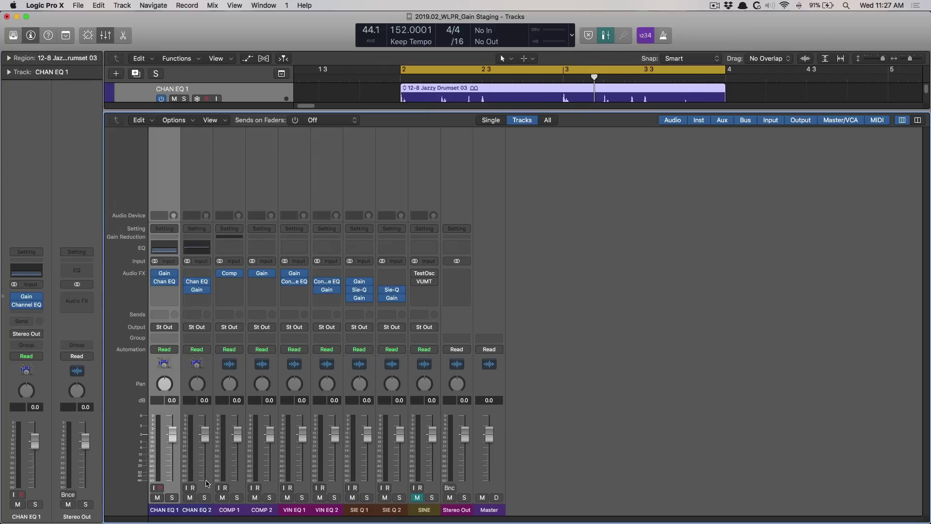
Step: Review CHAN EQ 2's Channel EQ and Gain plug-ins, then close their windows
{"action": "left_click", "coordinate": [206, 484]}
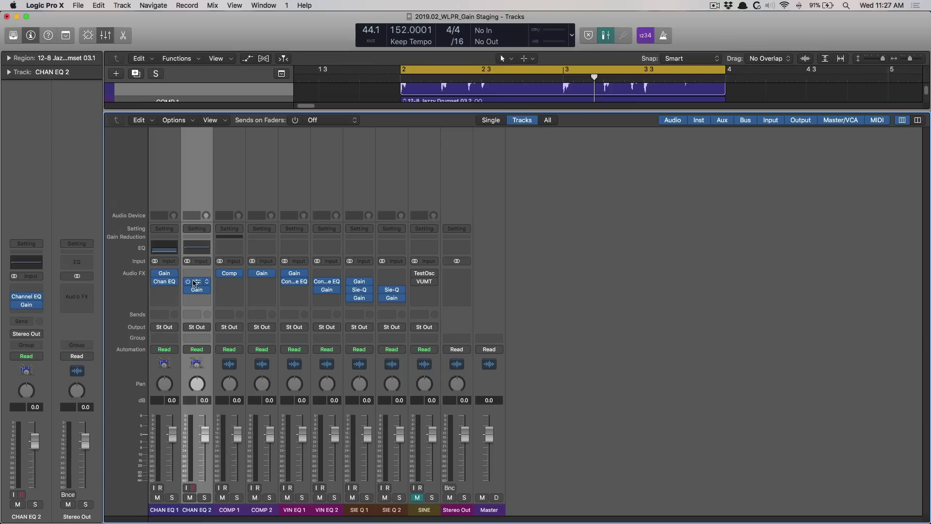
{"action": "left_click", "coordinate": [194, 284]}
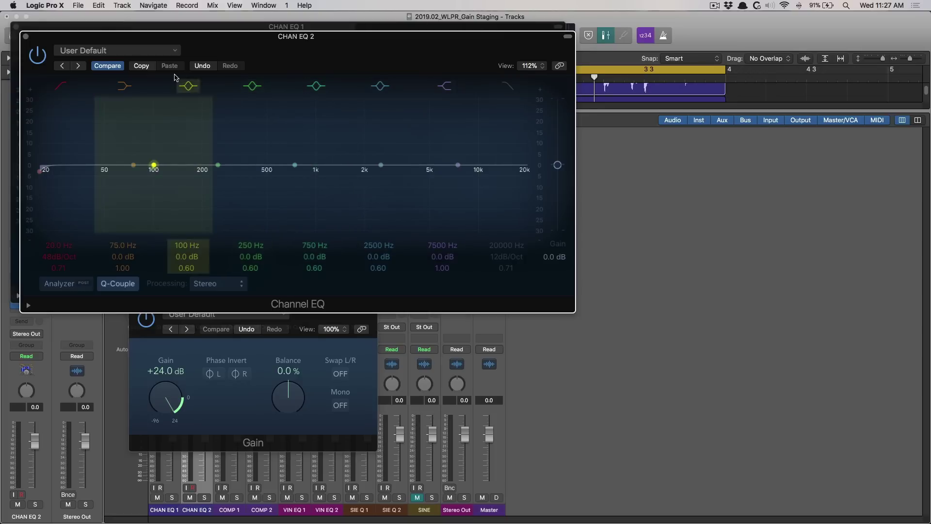
{"action": "key", "text": "v"}
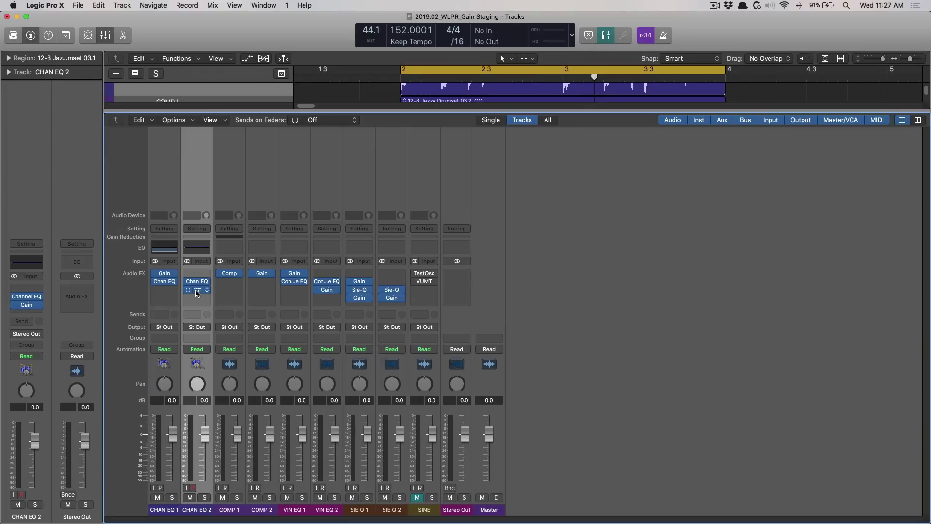
{"action": "left_click", "coordinate": [197, 293]}
{"action": "left_click_drag", "start_coordinate": [144, 154], "coordinate": [315, 251]}
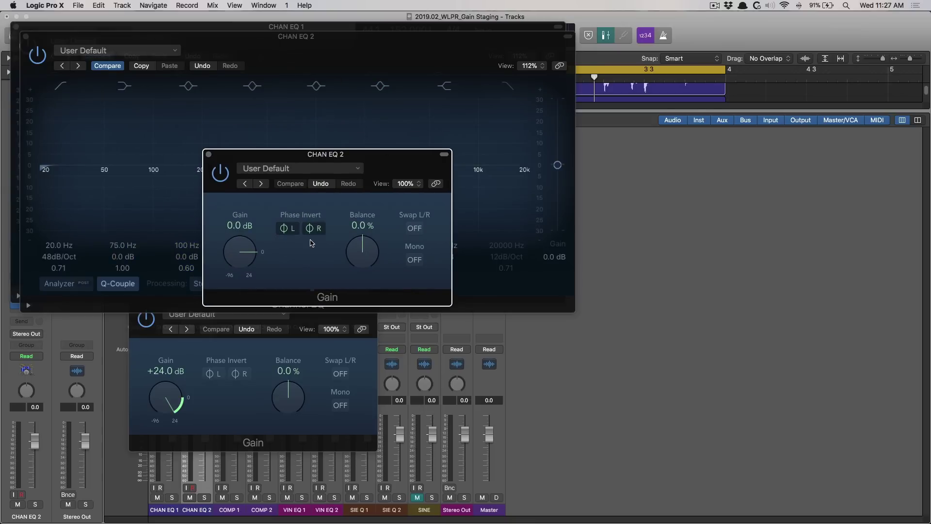
{"action": "left_click", "coordinate": [208, 154], "text": "alt"}
Step: Back in the Tracks area, solo CHAN EQ 1 and CHAN EQ 2 and open CHAN EQ 2's Gain
{"action": "key", "text": "x"}
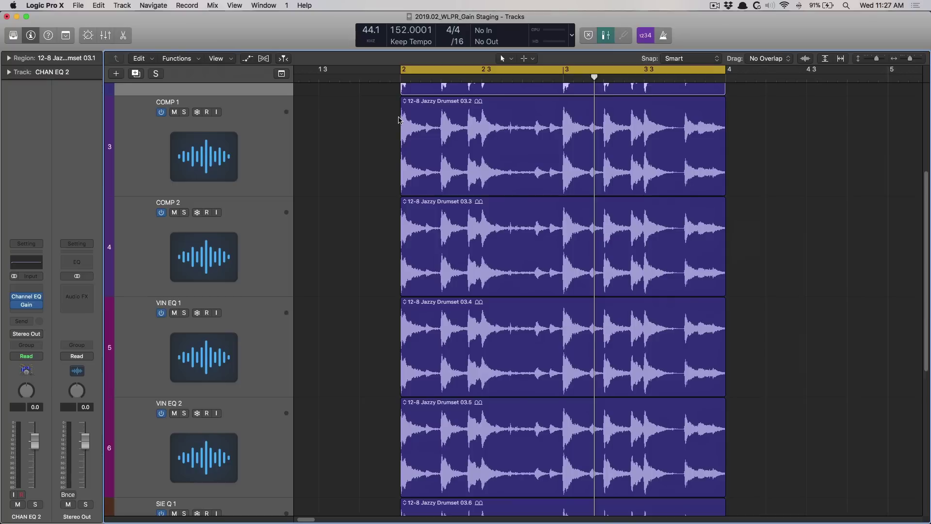
{"action": "left_click", "coordinate": [233, 130]}
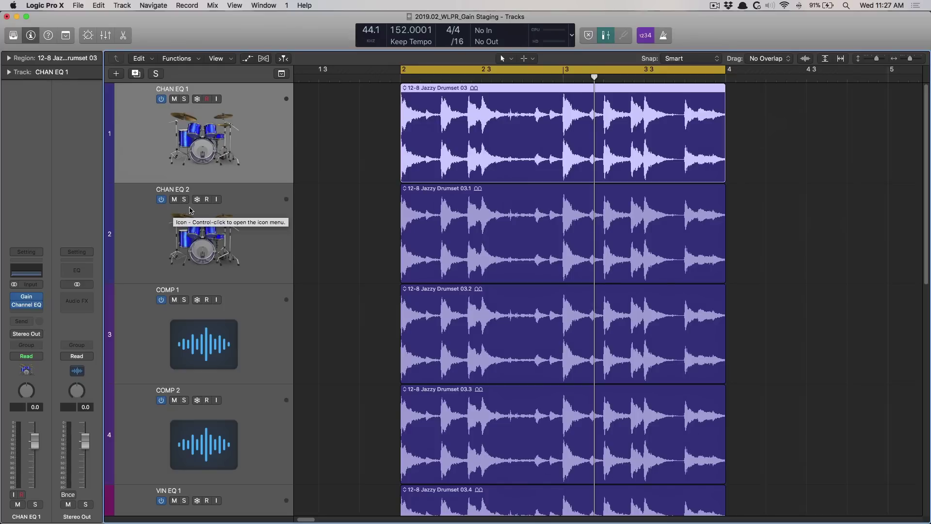
{"action": "left_click", "coordinate": [184, 99]}
{"action": "left_click", "coordinate": [184, 199]}
{"action": "left_click", "coordinate": [186, 226]}
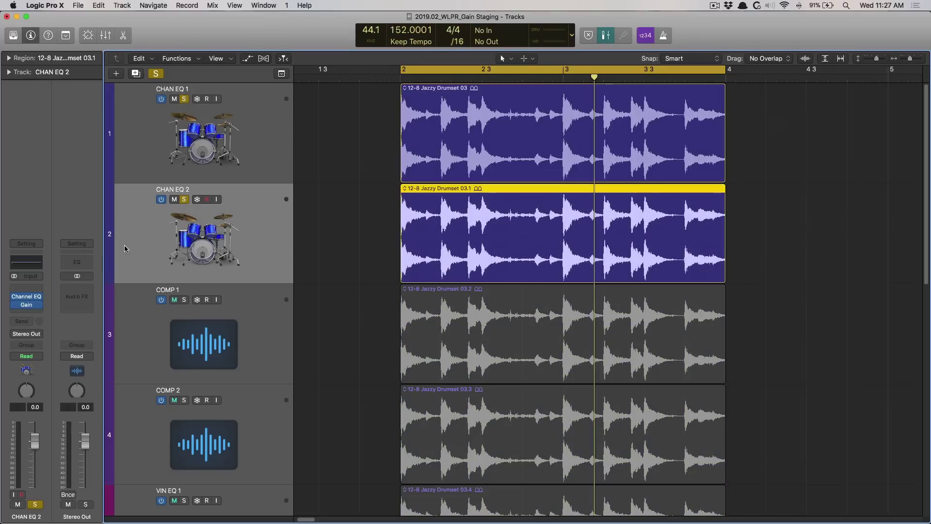
{"action": "left_click", "coordinate": [27, 307]}
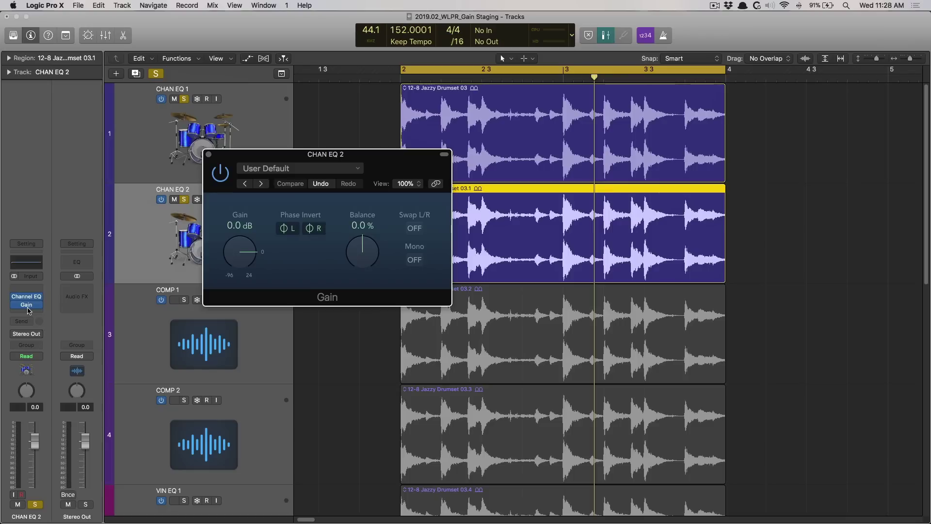
Step: Play the soloed drums, close CHAN EQ 2's Gain window and bring the mixer back up
{"action": "key", "text": "space"}
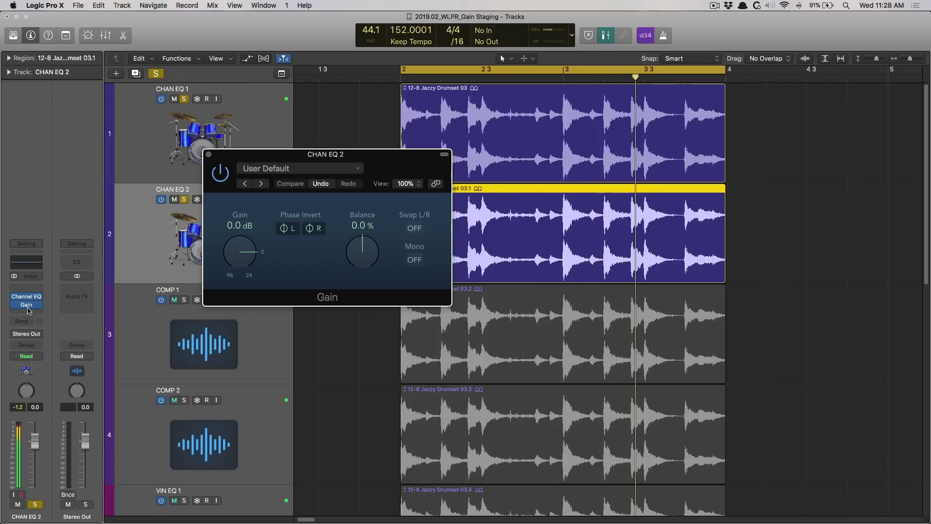
{"action": "key", "text": "x"}
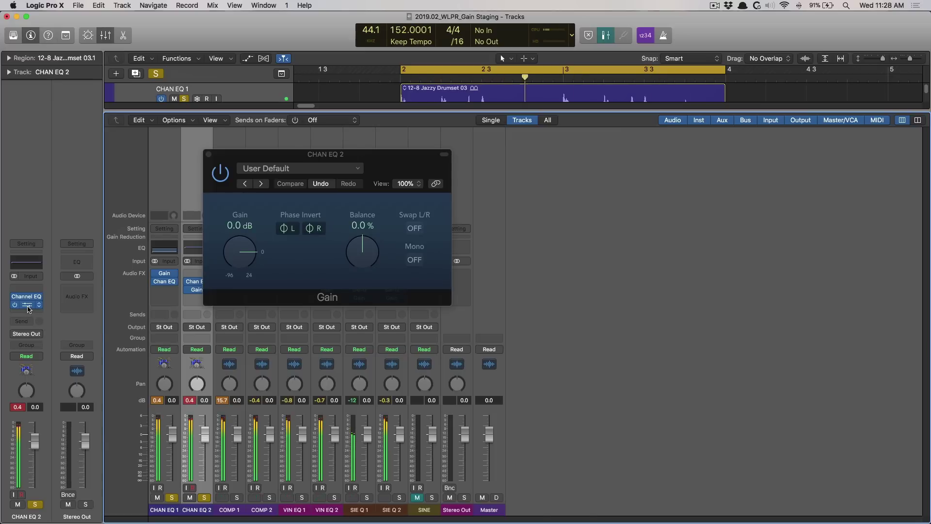
{"action": "key", "text": "x"}
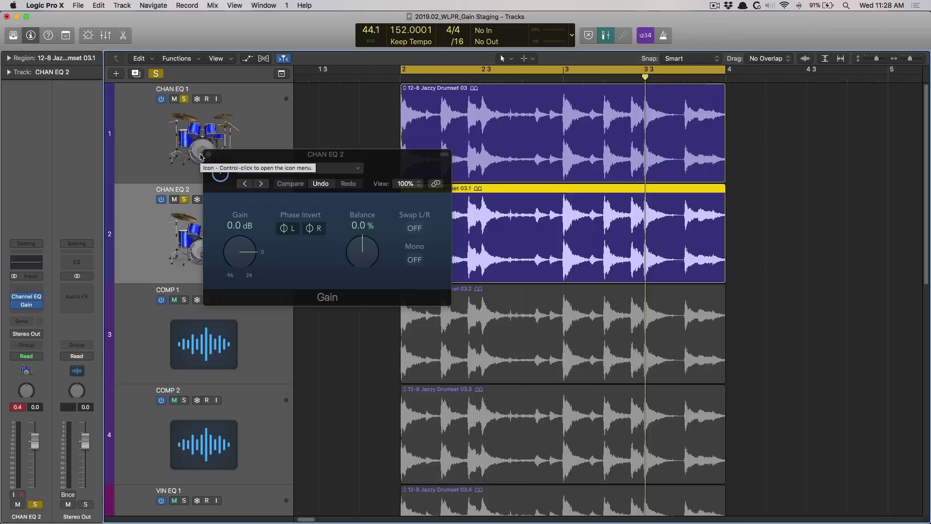
{"action": "key", "text": "super+w"}
{"action": "key", "text": "x"}
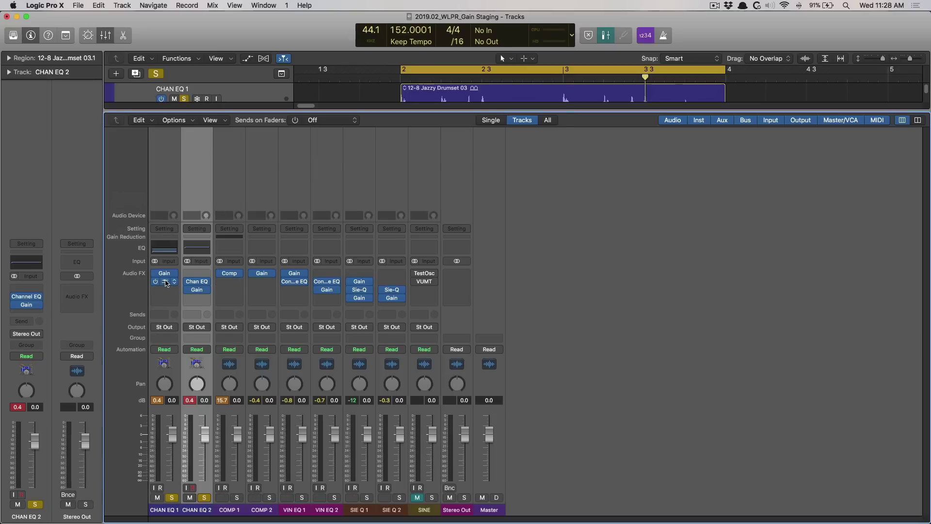
Step: On CHAN EQ 1's Channel EQ, boost 750 Hz to +23 dB, 2500 Hz to +24 dB, and cut 100 Hz to -14 dB
{"action": "left_click", "coordinate": [164, 248]}
{"action": "left_click", "coordinate": [107, 41]}
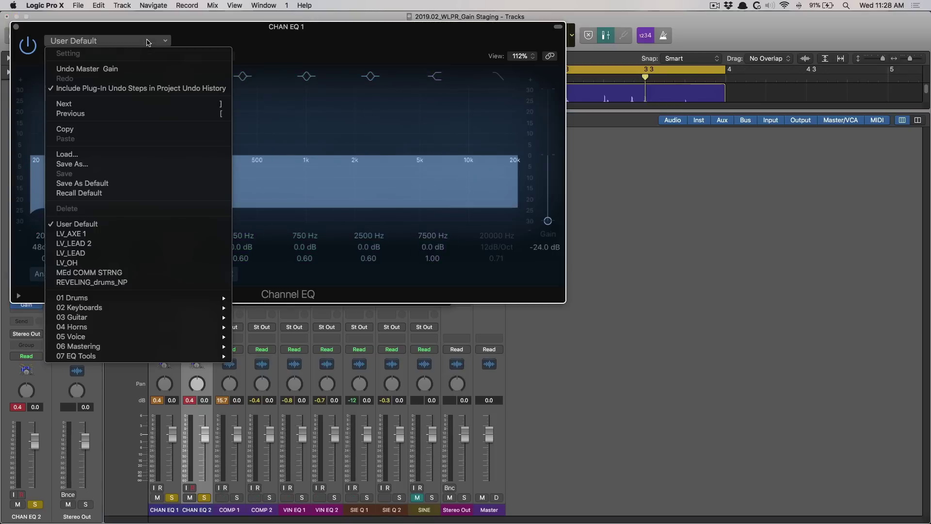
{"action": "left_click", "coordinate": [283, 53]}
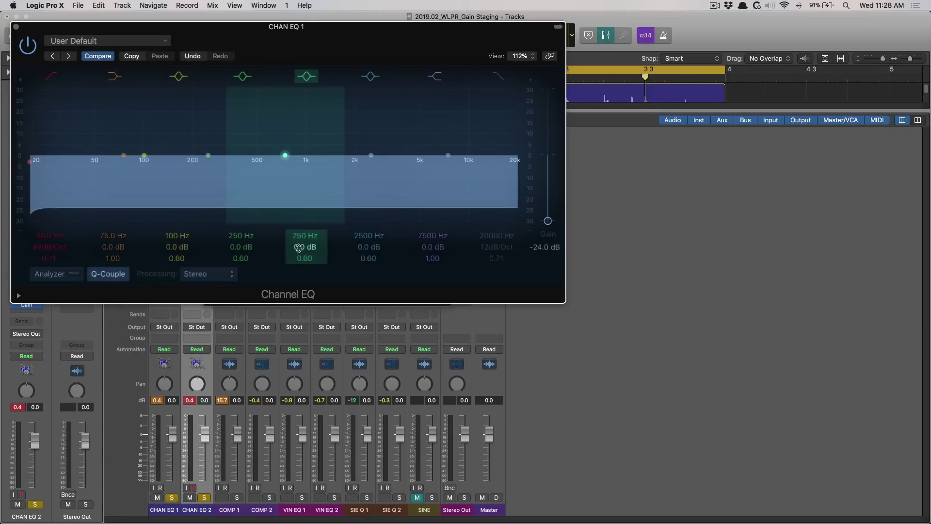
{"action": "left_click_drag", "start_coordinate": [298, 248], "coordinate": [299, 214]}
{"action": "left_click_drag", "start_coordinate": [144, 156], "coordinate": [144, 185]}
{"action": "left_click_drag", "start_coordinate": [371, 158], "coordinate": [371, 138]}
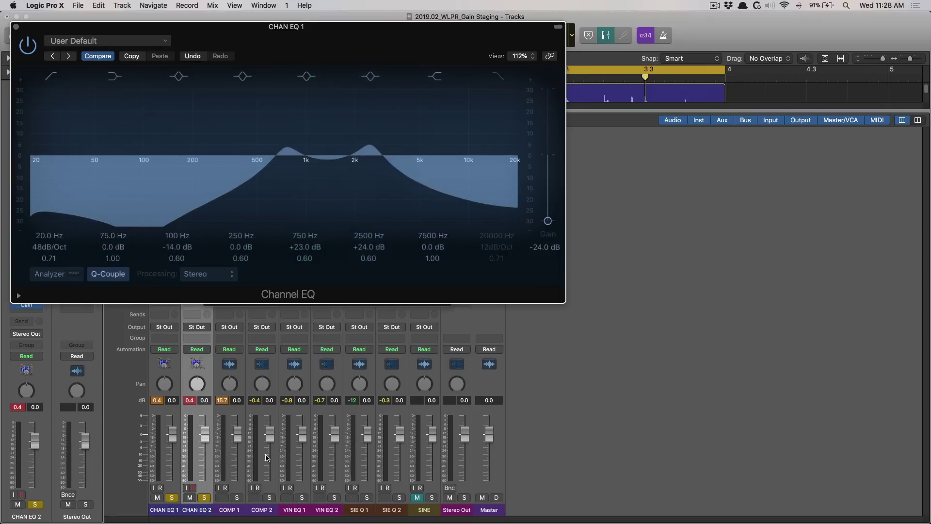
{"action": "key", "text": "super+w"}
Step: Replace CHAN EQ 2's Channel EQ with a copy of CHAN EQ 1's, output gain reset to 0.0 dB
{"action": "left_click", "coordinate": [206, 281]}
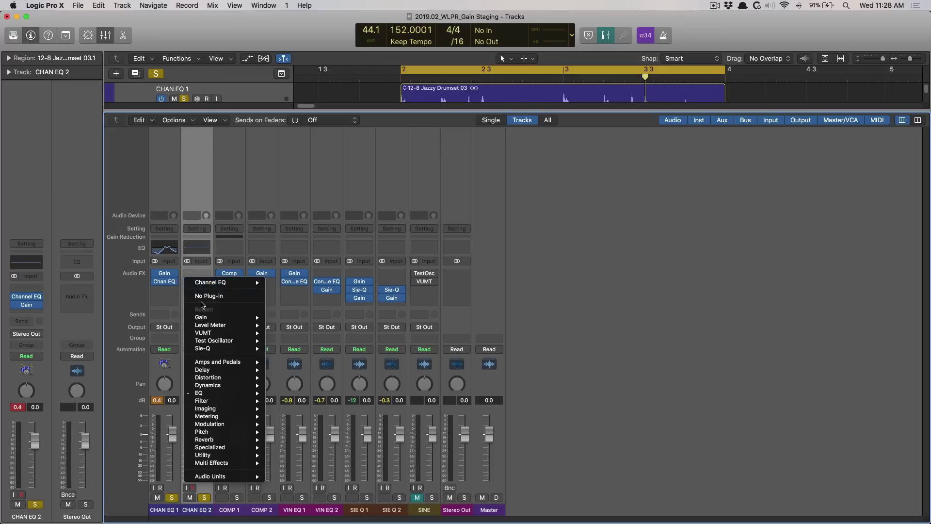
{"action": "left_click", "coordinate": [204, 297]}
{"action": "left_click_drag", "start_coordinate": [165, 281], "coordinate": [194, 282]}
{"action": "left_click", "coordinate": [196, 281]}
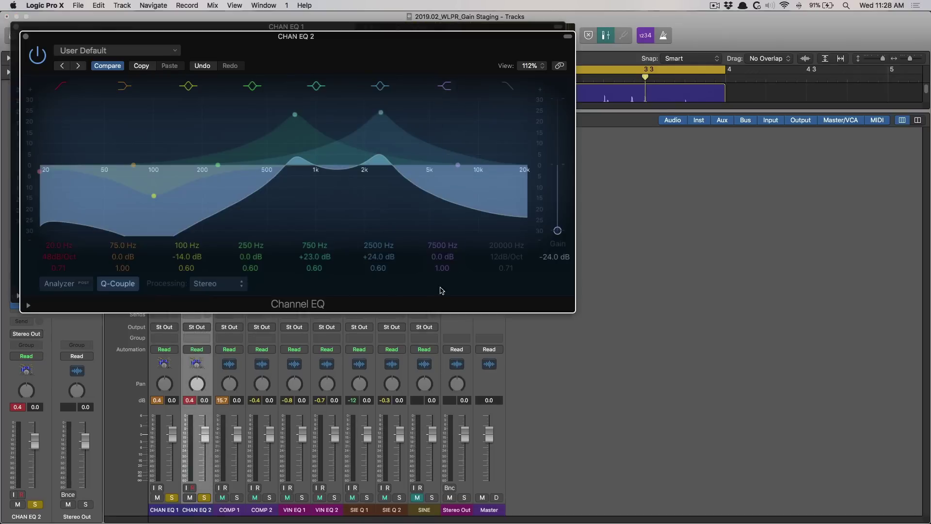
{"action": "left_click", "coordinate": [557, 230], "text": "alt"}
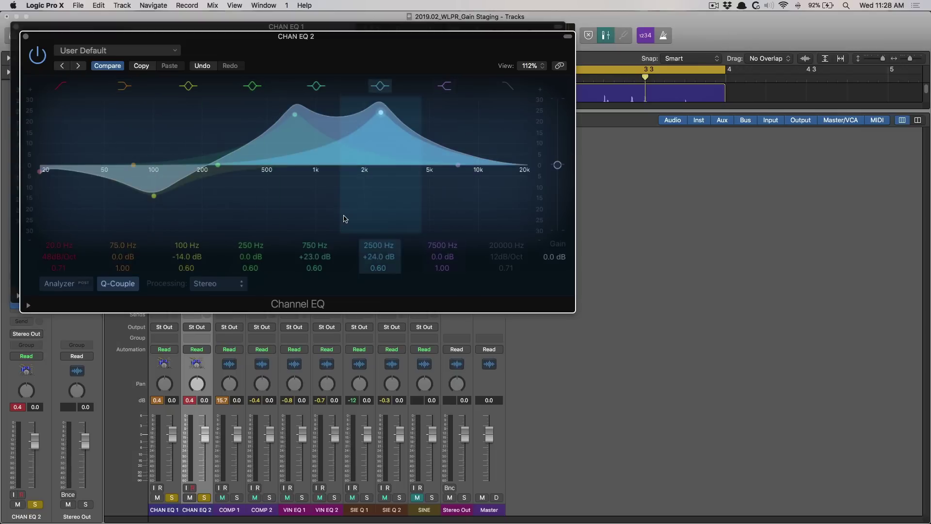
{"action": "key", "text": "v"}
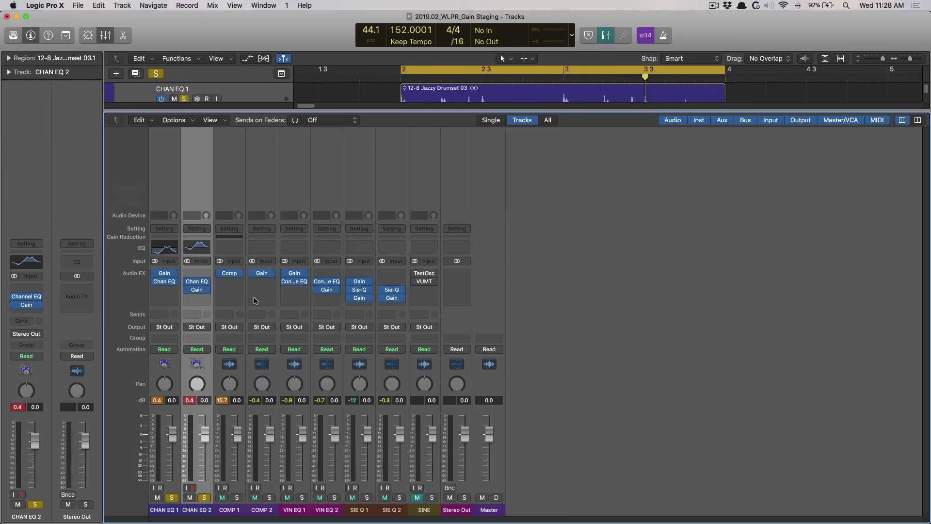
Step: Play the EQ'd drums briefly to compare them, then stop
{"action": "key", "text": "space"}
{"action": "key", "text": "x"}
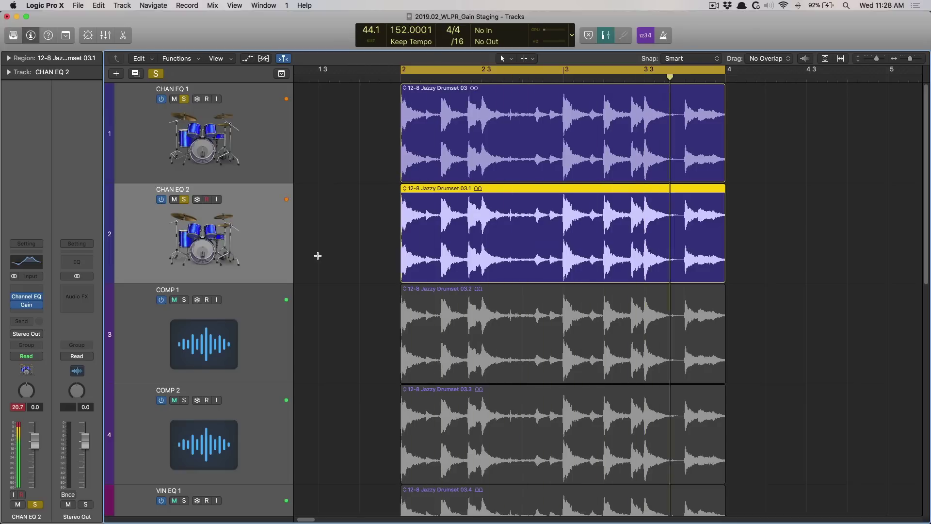
{"action": "key", "text": "space"}
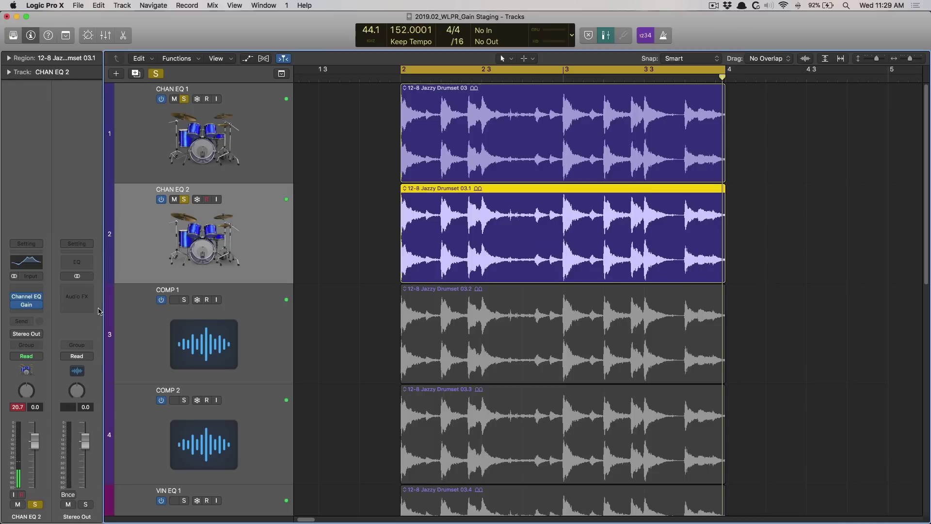
Step: Select COMP 1, solo it alone, and open its Classic VCA Compressor
{"action": "left_click", "coordinate": [191, 319]}
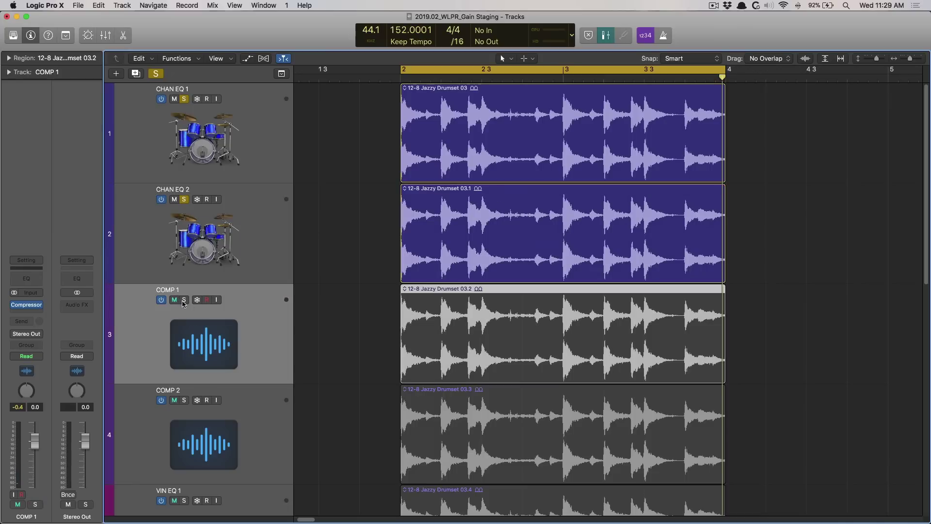
{"action": "left_click", "coordinate": [184, 300], "text": "alt"}
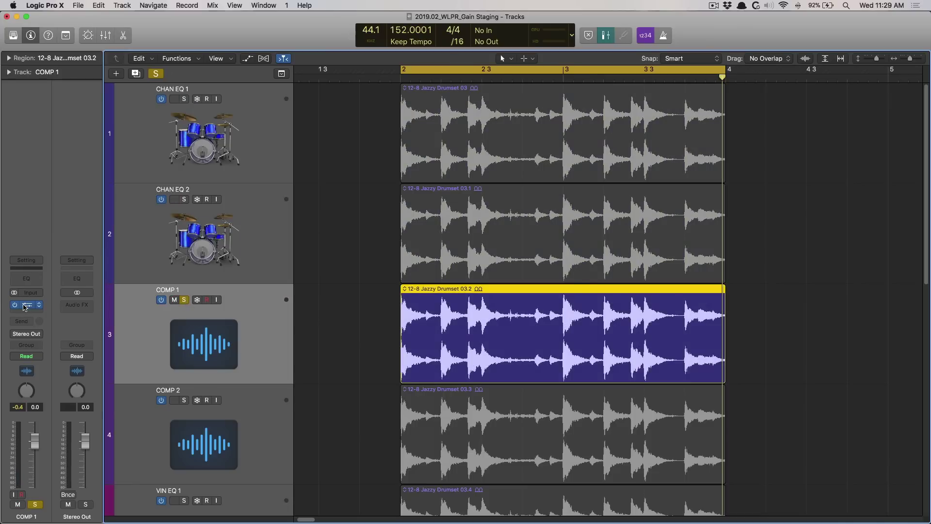
{"action": "left_click", "coordinate": [24, 305]}
{"action": "mouse_move", "coordinate": [54, 350]}
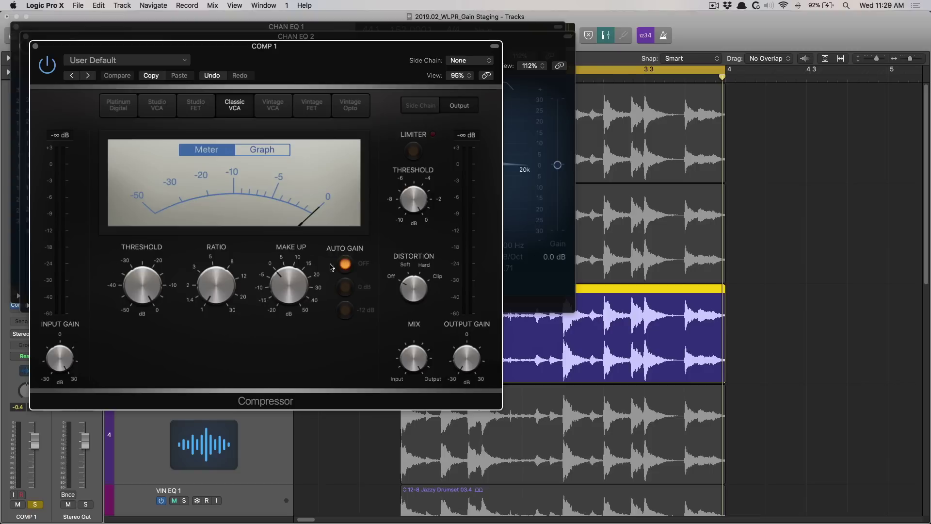
Step: Solo COMP 2 alongside COMP 1 from the mixer, check its Gain plug-in, then start playback
{"action": "key", "text": "v"}
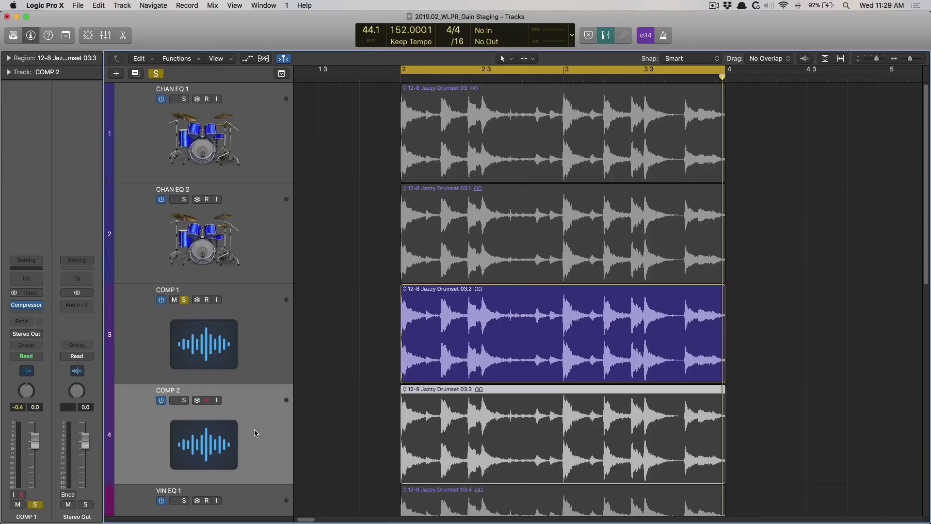
{"action": "key", "text": "x"}
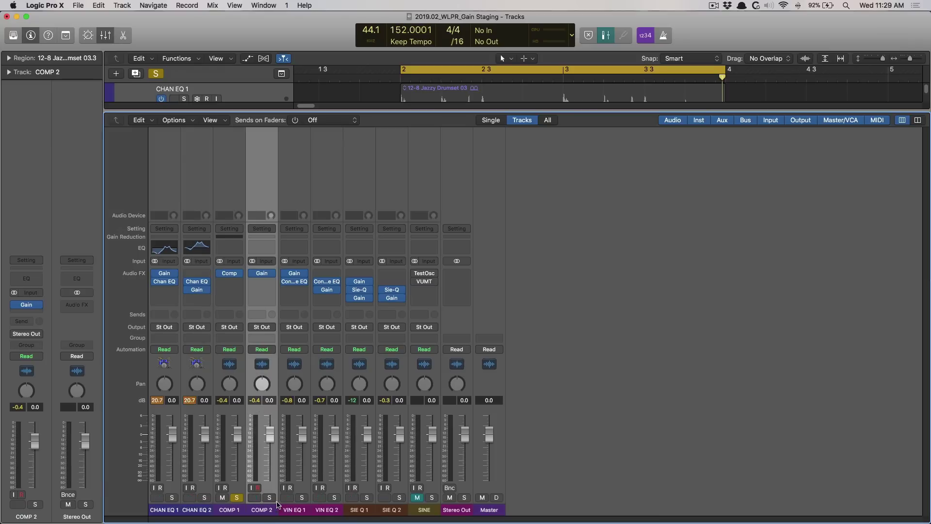
{"action": "left_click", "coordinate": [269, 498]}
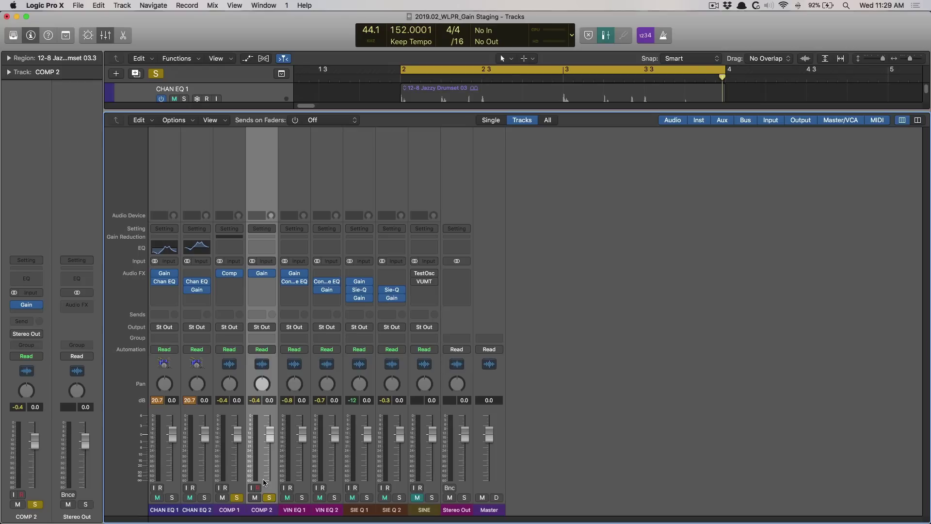
{"action": "key", "text": "x"}
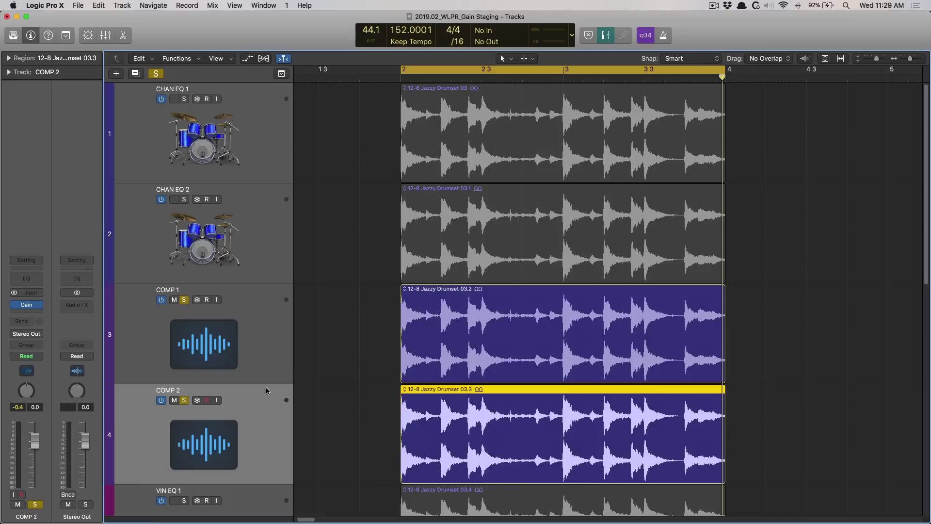
{"action": "key", "text": "x"}
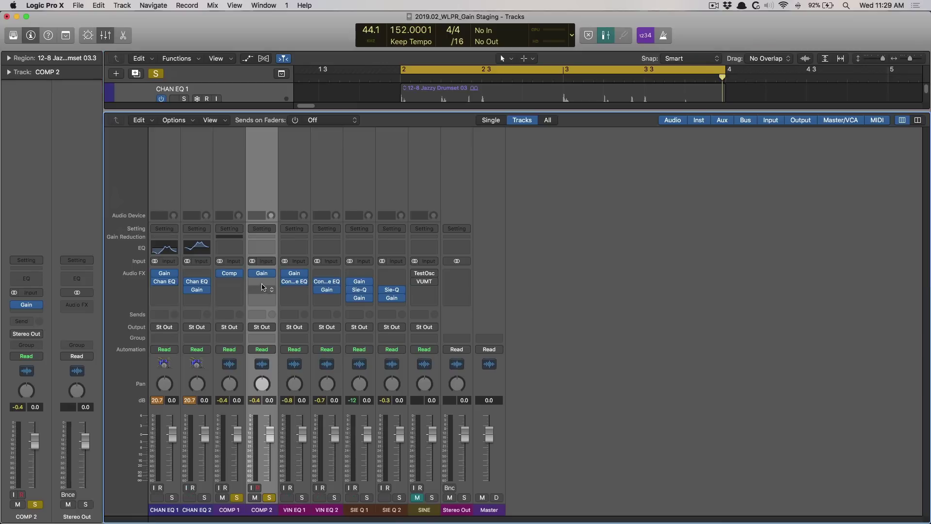
{"action": "left_click", "coordinate": [264, 274]}
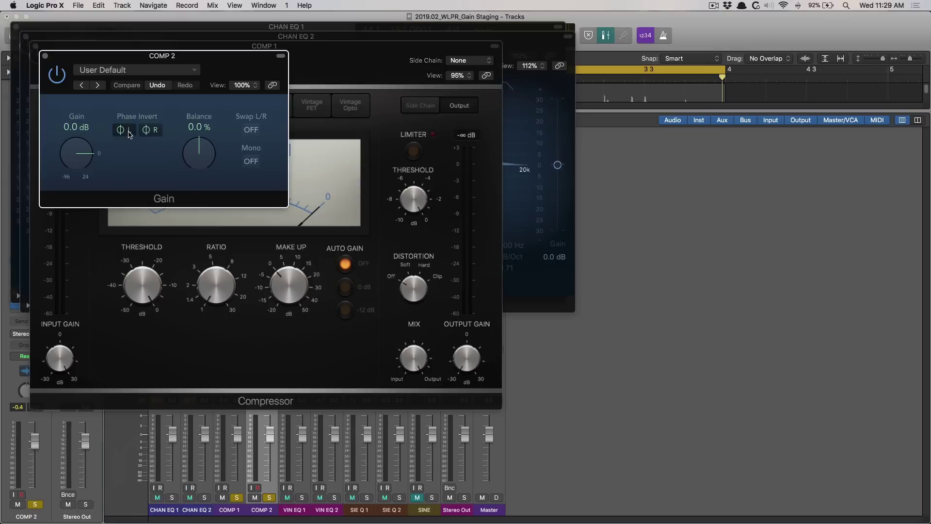
{"action": "key", "text": "v"}
{"action": "key", "text": "x"}
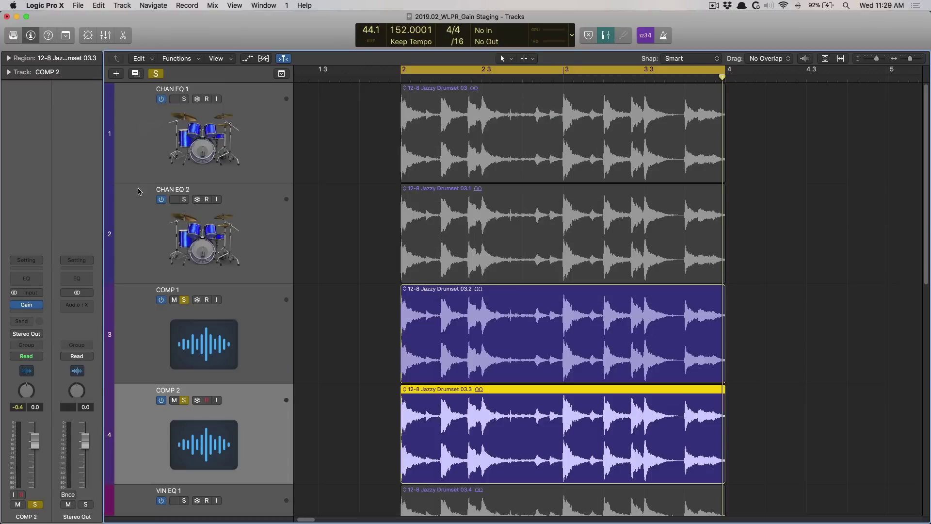
{"action": "key", "text": "space"}
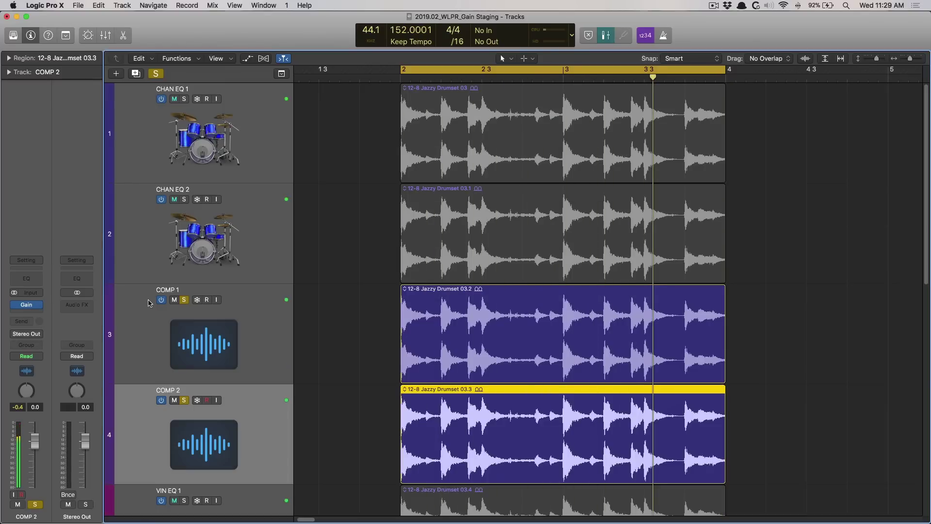
Step: Unsolo COMP 2 and set COMP 1's Compressor ratio to 1.0:1
{"action": "left_click", "coordinate": [184, 402]}
{"action": "key", "text": "Up"}
{"action": "left_click", "coordinate": [27, 305]}
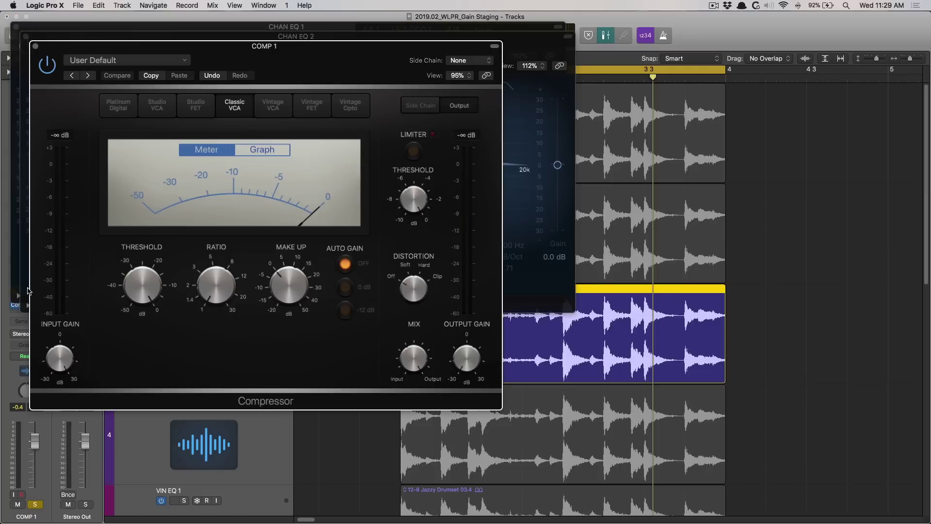
{"action": "left_click_drag", "start_coordinate": [203, 274], "coordinate": [216, 290]}
Step: During playback, try ratios of 1.4:1, 2.0:1 and 1.3:1, and toggle VIN EQ 1's mute
{"action": "key", "text": "space"}
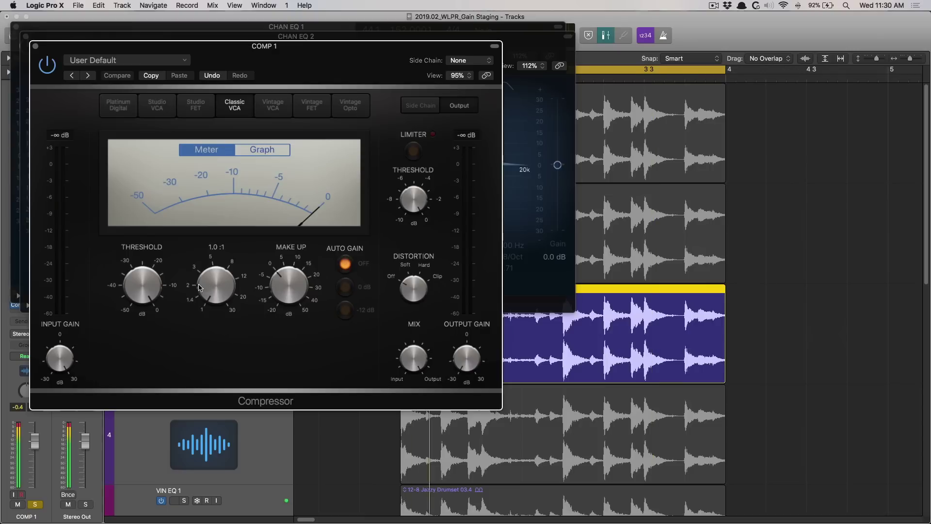
{"action": "left_click_drag", "start_coordinate": [204, 286], "coordinate": [204, 262]}
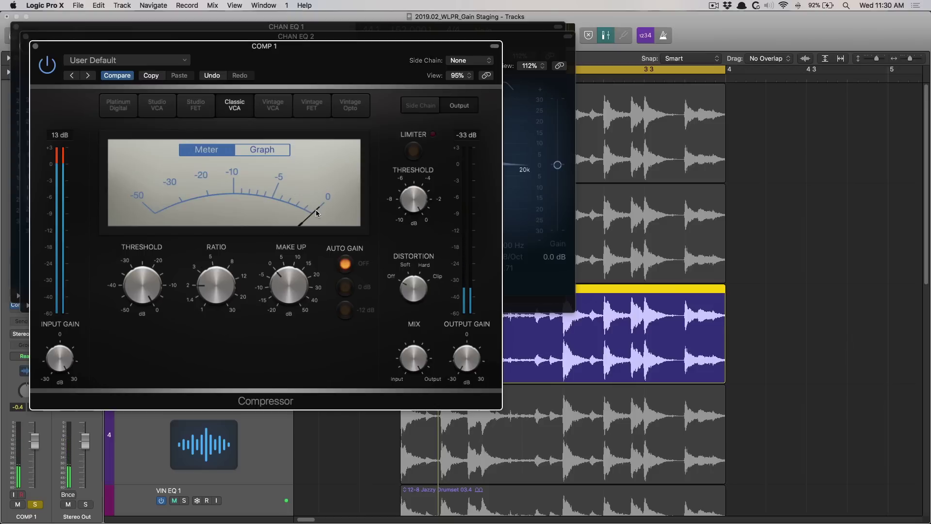
{"action": "mouse_move", "coordinate": [213, 282]}
{"action": "left_click_drag", "start_coordinate": [214, 287], "coordinate": [216, 320]}
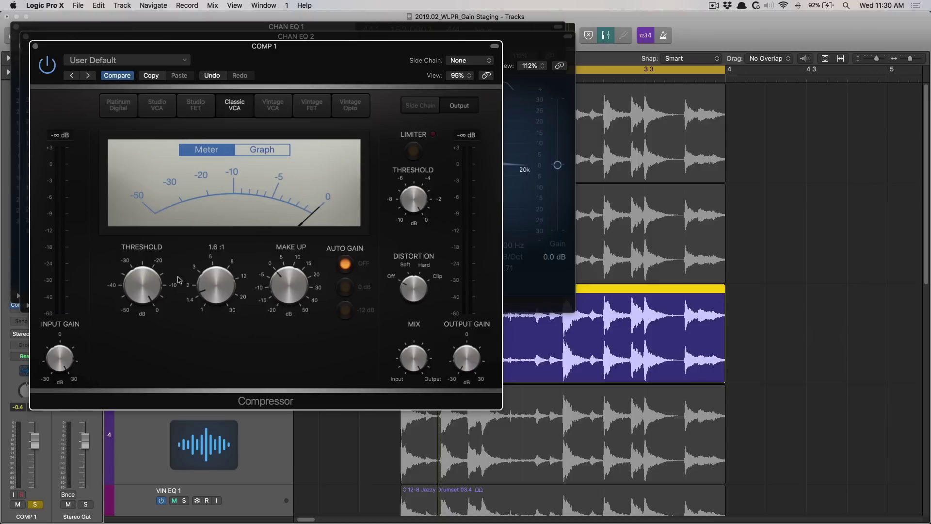
{"action": "mouse_move", "coordinate": [140, 291]}
{"action": "key", "text": "m"}
{"action": "key", "text": "m"}
{"action": "mouse_move", "coordinate": [460, 355]}
{"action": "key", "text": "m"}
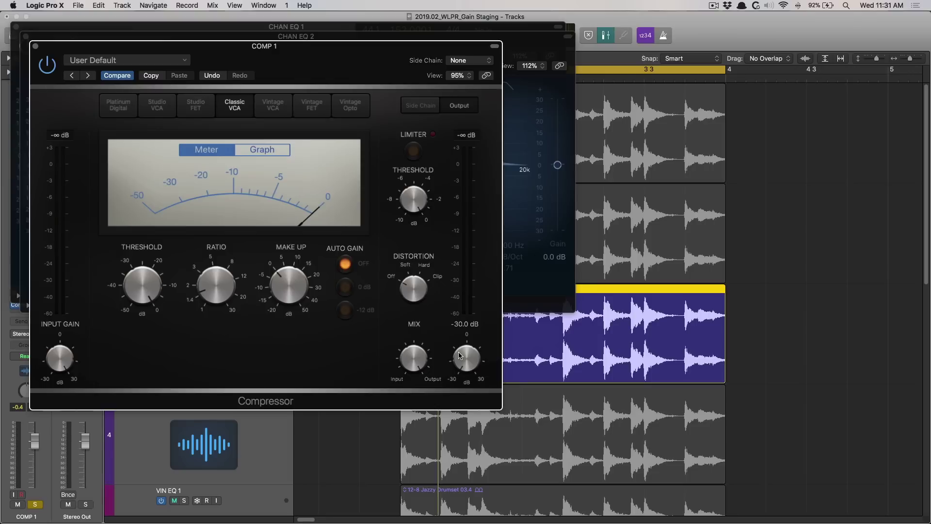
Step: Close the plug-in windows and solo the VIN EQ 1 track
{"action": "key", "text": "v"}
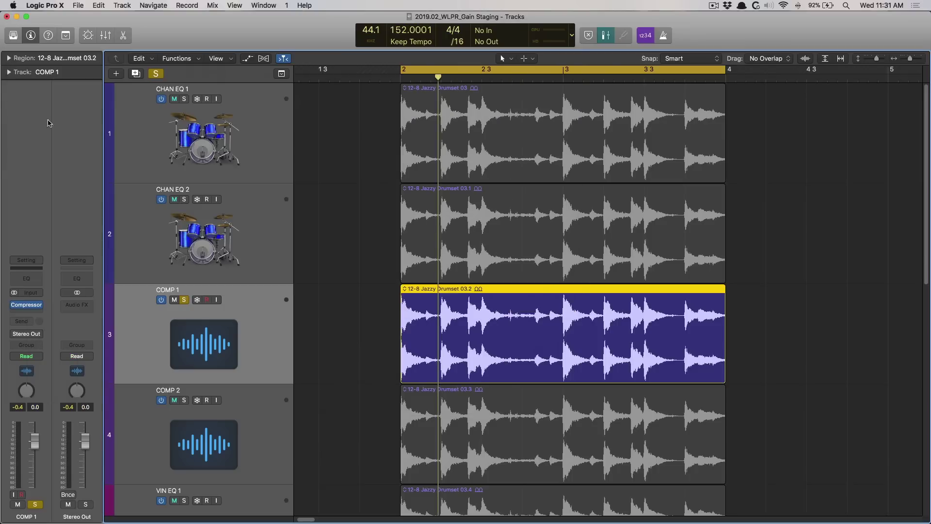
{"action": "key", "text": "v"}
{"action": "key", "text": "v"}
{"action": "scroll", "coordinate": [190, 319], "scroll_direction": "down", "scroll_amount": 10}
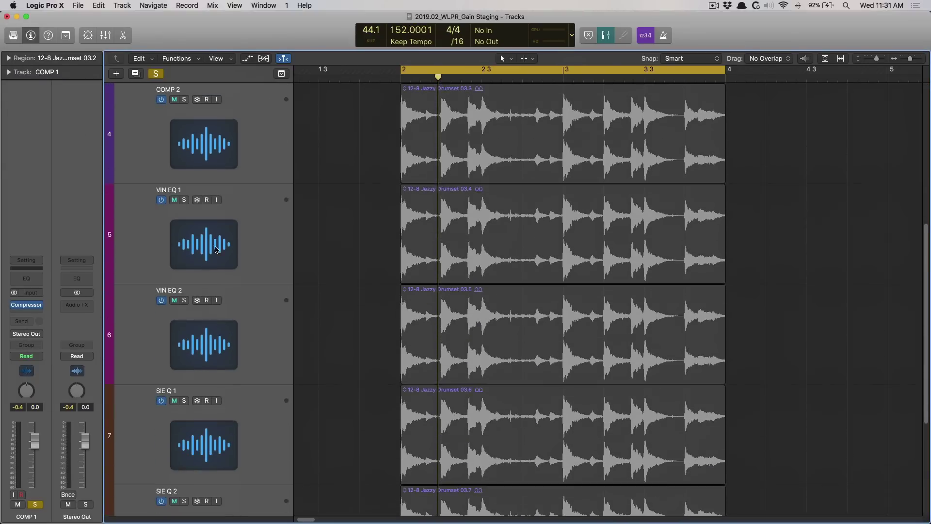
{"action": "left_click", "coordinate": [215, 248]}
{"action": "left_click", "coordinate": [186, 201]}
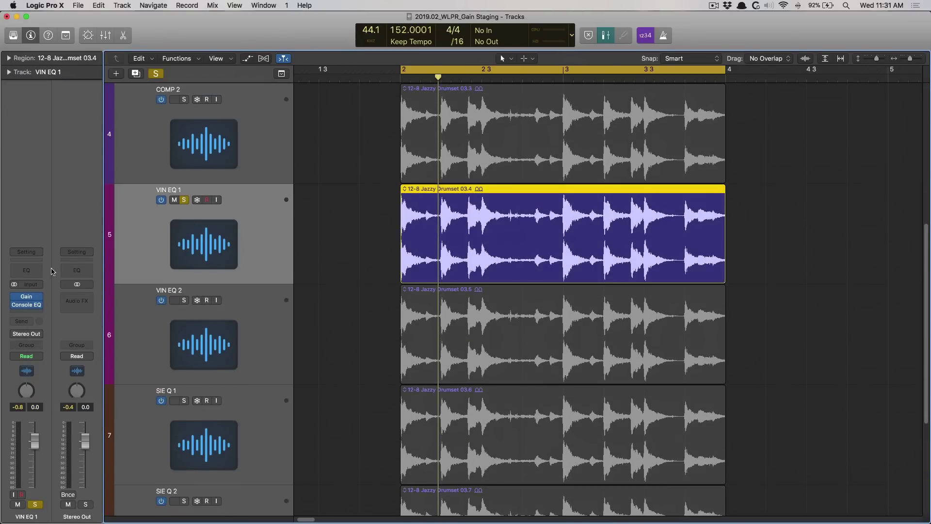
Step: Open VIN EQ 1's Gain (+24 dB) and Vintage Console EQ (-24 dB volume) side by side
{"action": "left_click", "coordinate": [23, 297]}
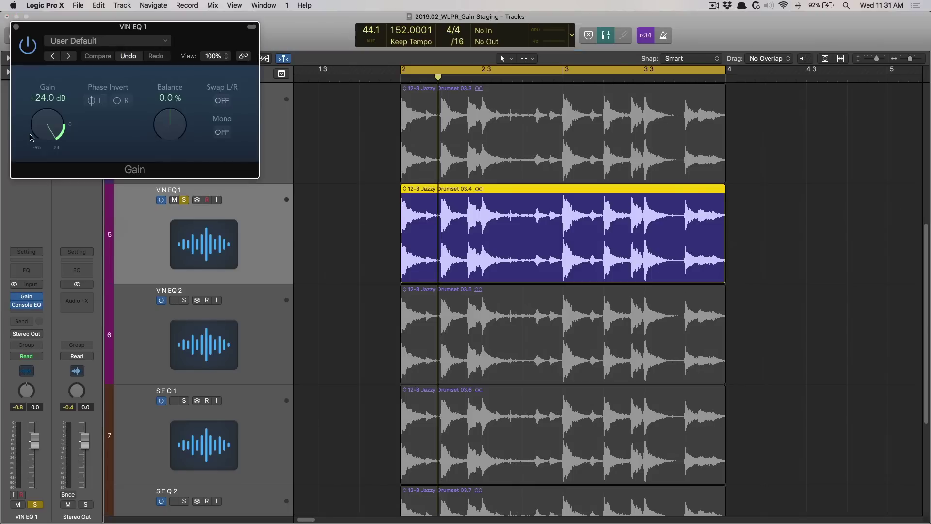
{"action": "left_click", "coordinate": [24, 305]}
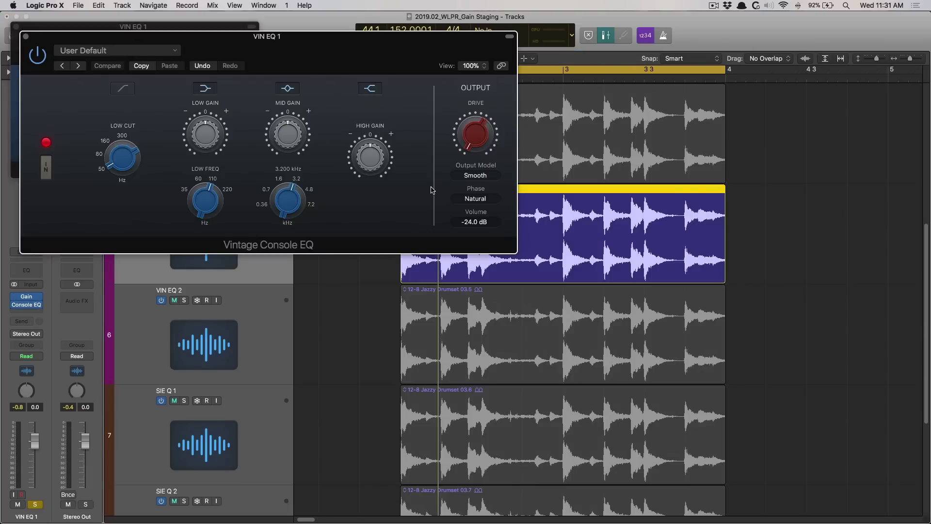
{"action": "left_click_drag", "start_coordinate": [401, 71], "coordinate": [431, 113]}
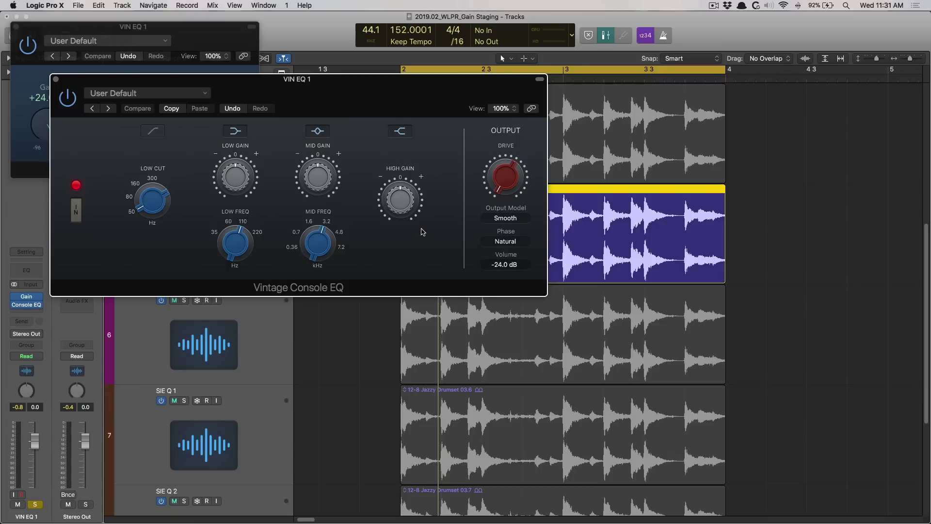
{"action": "mouse_move", "coordinate": [511, 179]}
Step: Close VIN EQ 1's windows and review VIN EQ 2's Vintage Console EQ at 0.0 dB volume
{"action": "mouse_move", "coordinate": [420, 223]}
{"action": "mouse_move", "coordinate": [259, 199]}
{"action": "key", "text": "v"}
{"action": "left_click", "coordinate": [269, 345]}
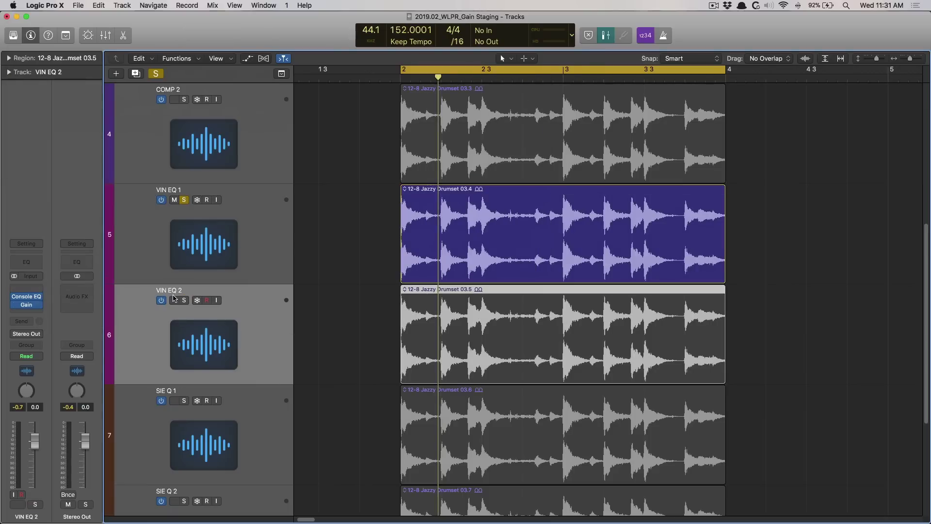
{"action": "left_click", "coordinate": [41, 304]}
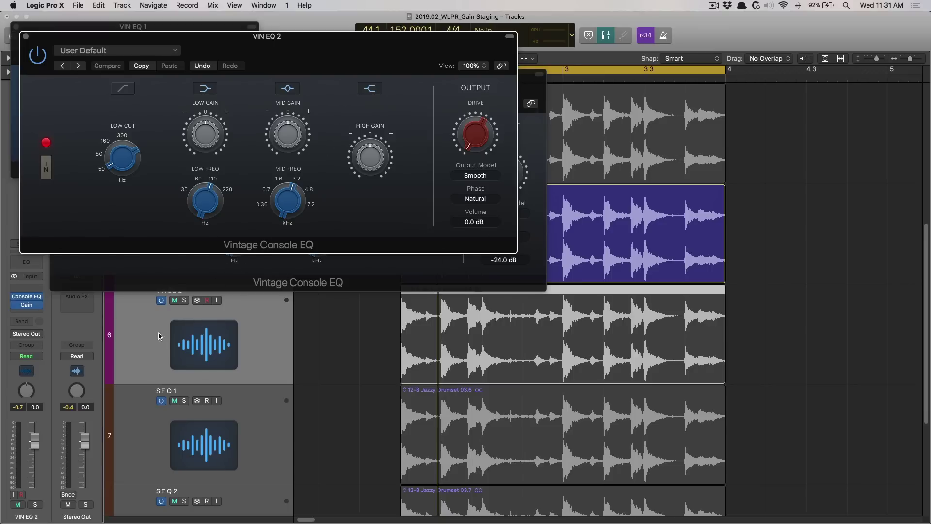
{"action": "key", "text": "v"}
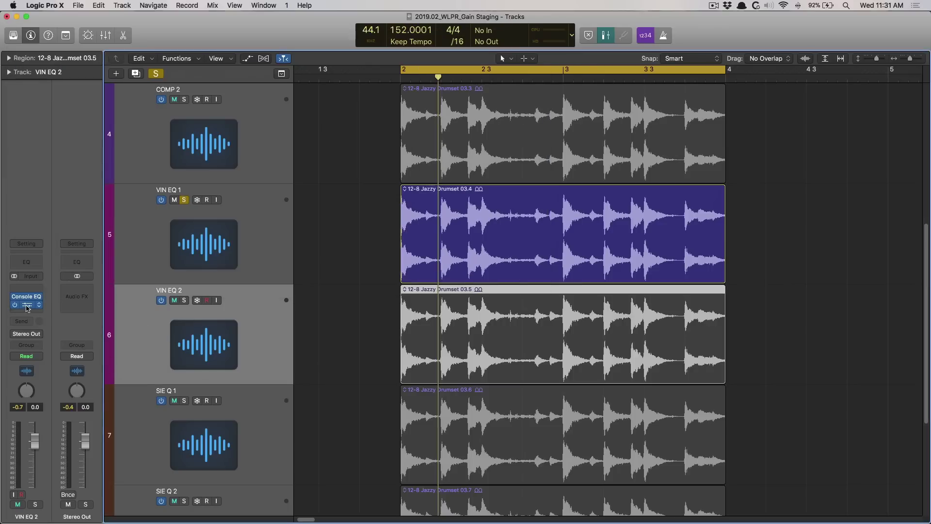
Step: Check VIN EQ 2's Gain plug-in, close it, and reselect the VIN EQ 1 track
{"action": "left_click", "coordinate": [27, 304]}
{"action": "left_click", "coordinate": [36, 47]}
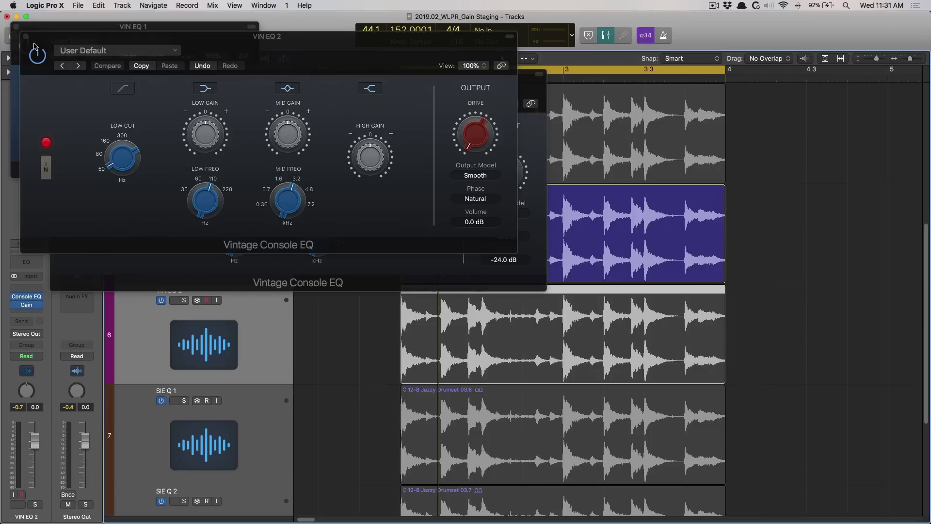
{"action": "key", "text": "v"}
{"action": "left_click", "coordinate": [214, 233]}
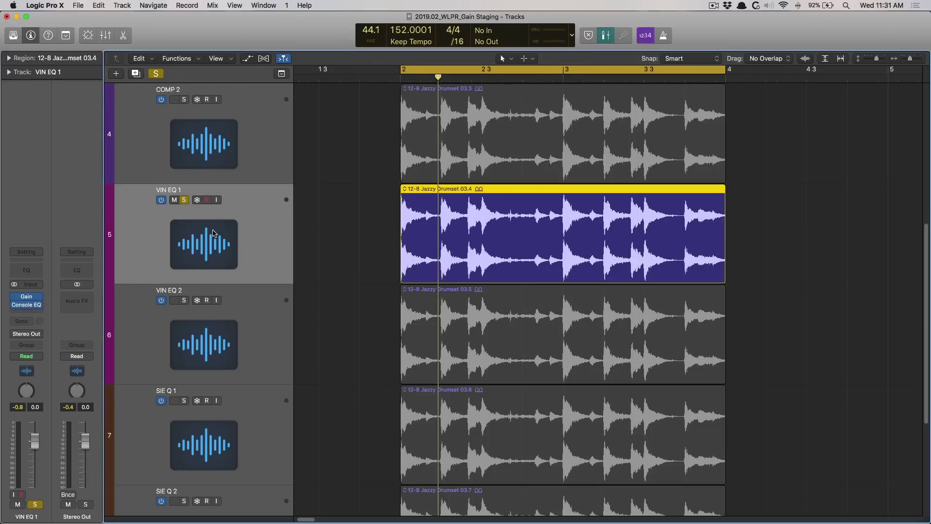
{"action": "left_click", "coordinate": [270, 319]}
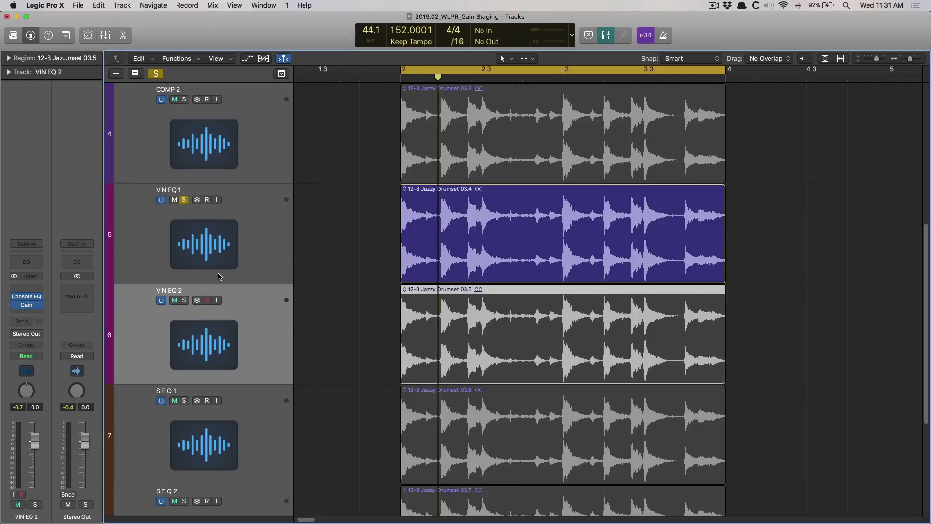
{"action": "left_click", "coordinate": [209, 244]}
Step: Play the drums, switching solo between VIN EQ 1 and VIN EQ 2 and ending on VIN EQ 1
{"action": "key", "text": "space"}
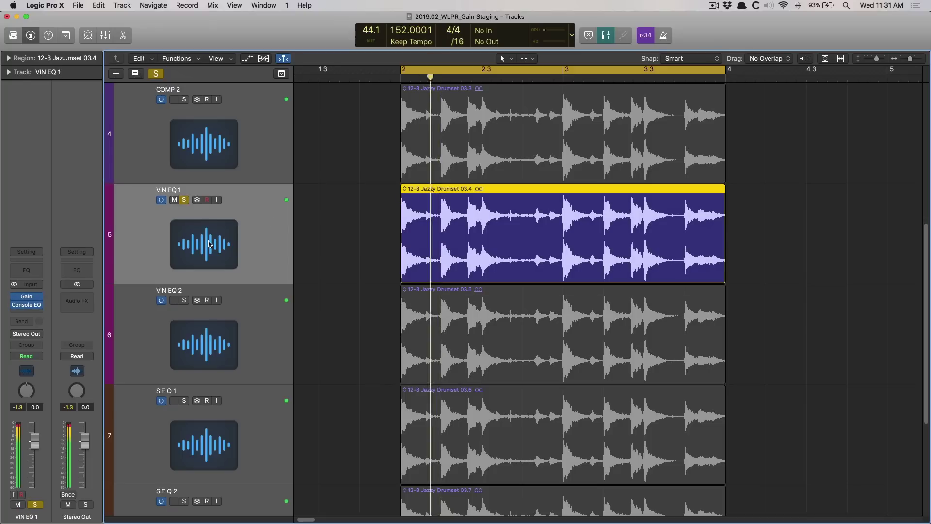
{"action": "left_click", "coordinate": [184, 300]}
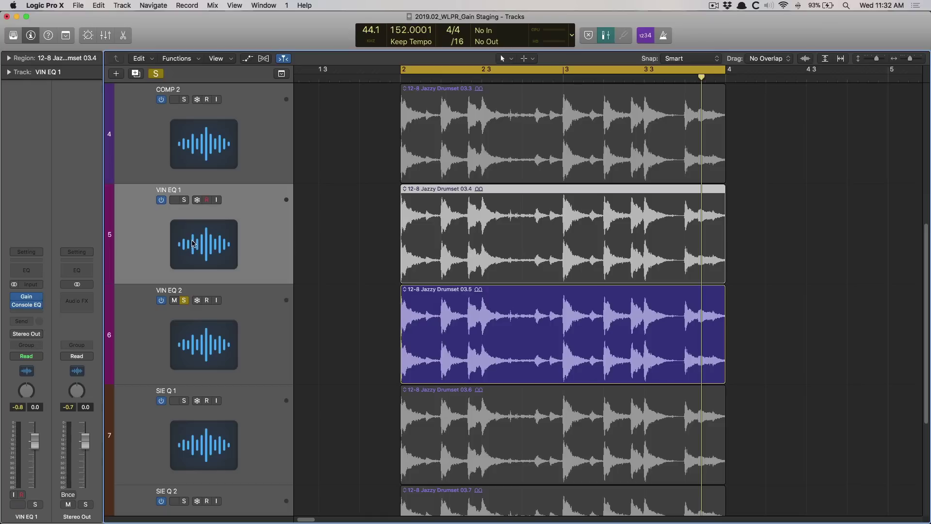
{"action": "left_click", "coordinate": [256, 345]}
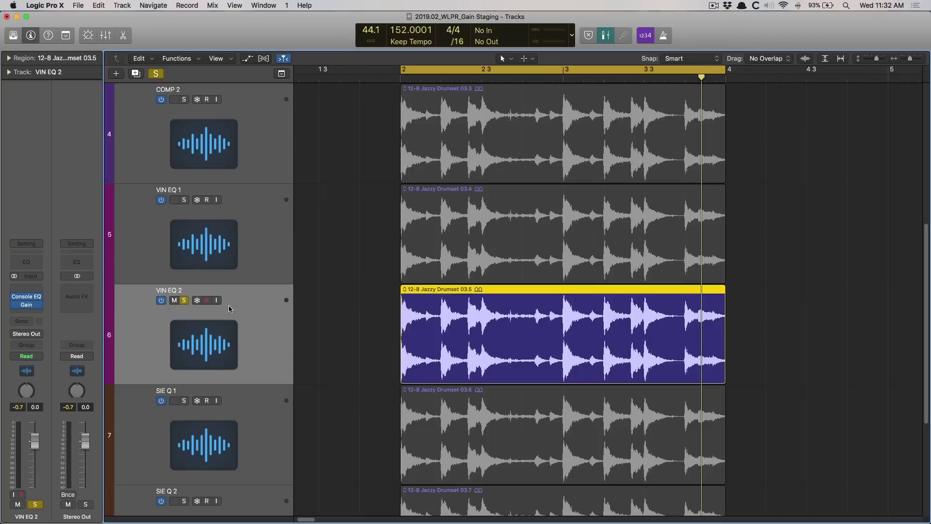
{"action": "left_click", "coordinate": [194, 235]}
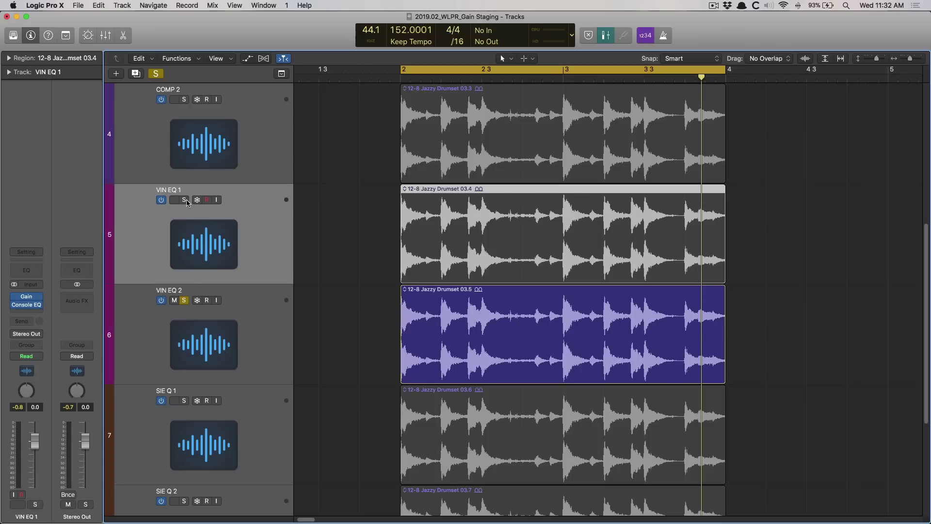
{"action": "key", "text": "space"}
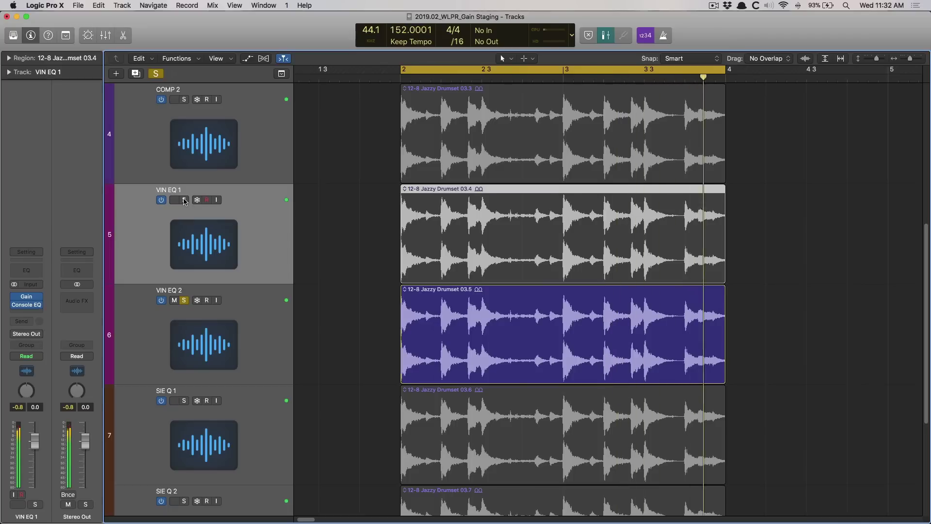
{"action": "left_click", "coordinate": [184, 200]}
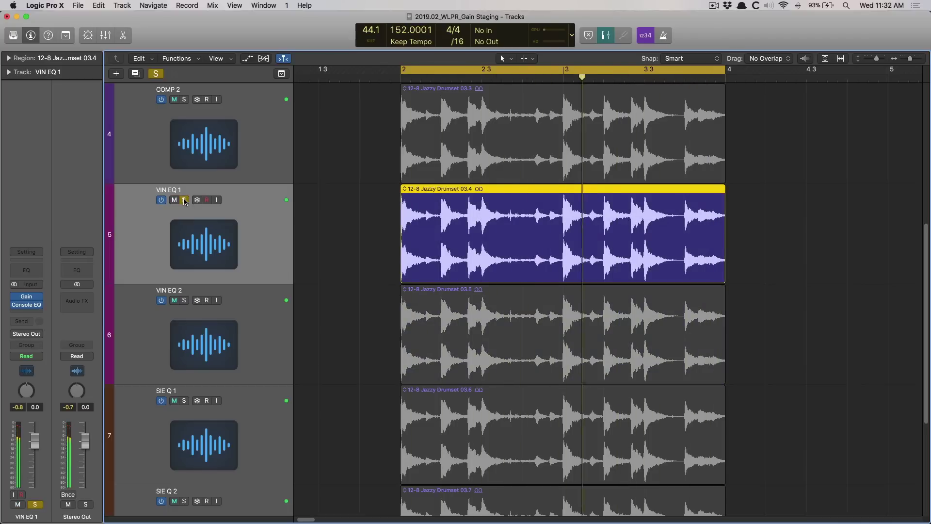
{"action": "left_click", "coordinate": [185, 300]}
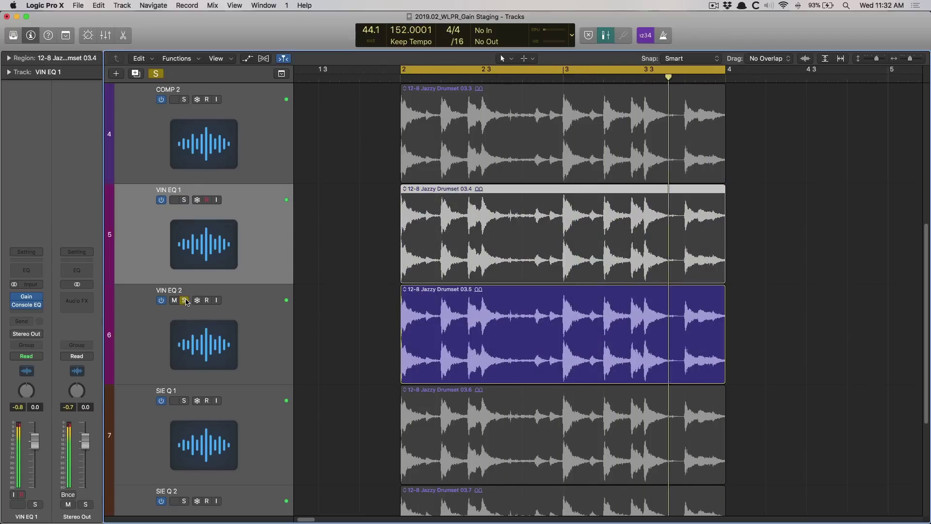
{"action": "left_click", "coordinate": [185, 200]}
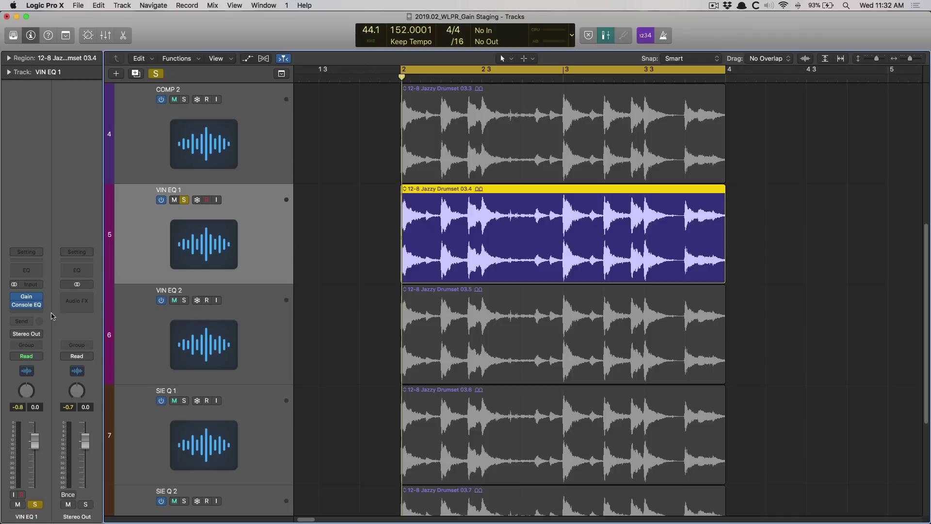
Step: Open VIN EQ 1's Vintage Console EQ and raise its Drive from 0.0 to 1.8 during playback
{"action": "left_click", "coordinate": [26, 301]}
{"action": "mouse_move", "coordinate": [506, 141]}
{"action": "left_mouse_down"}
{"action": "mouse_move", "coordinate": [505, 160]}
{"action": "mouse_move", "coordinate": [507, 144]}
{"action": "left_mouse_up"}
{"action": "left_click_drag", "start_coordinate": [500, 179], "coordinate": [504, 162]}
{"action": "key", "text": "v"}
{"action": "key", "text": "v"}
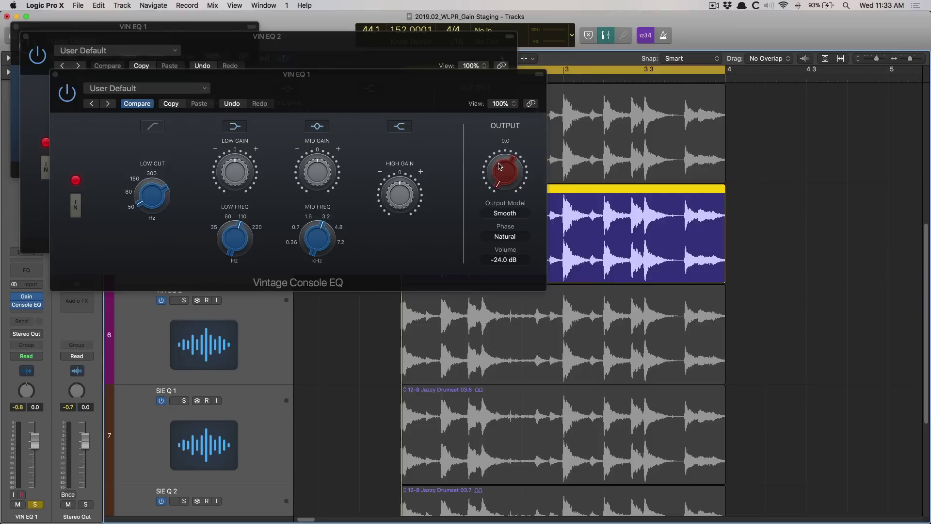
{"action": "key", "text": "space"}
{"action": "left_click_drag", "start_coordinate": [502, 166], "coordinate": [500, 103]}
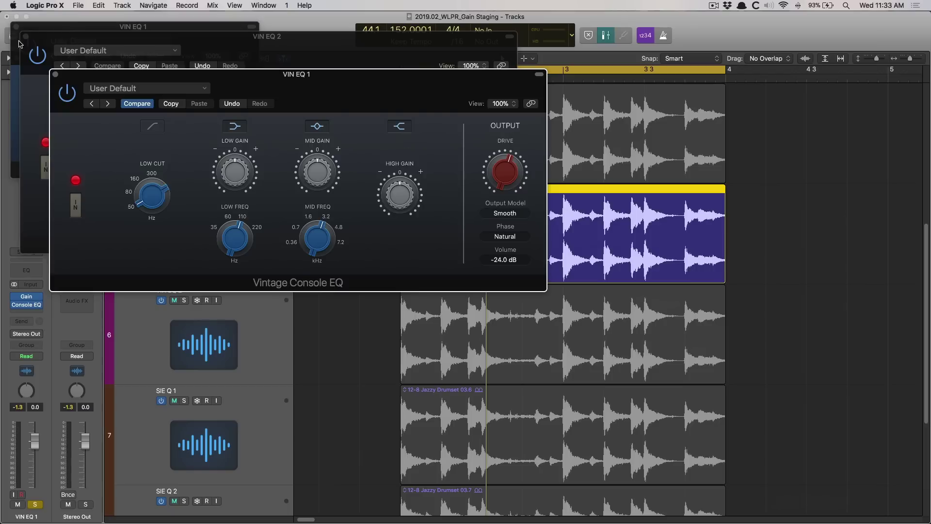
Step: Close the VIN EQ plug-in windows and solo the SIE Q 1 track
{"action": "left_click", "coordinate": [55, 74], "text": "alt"}
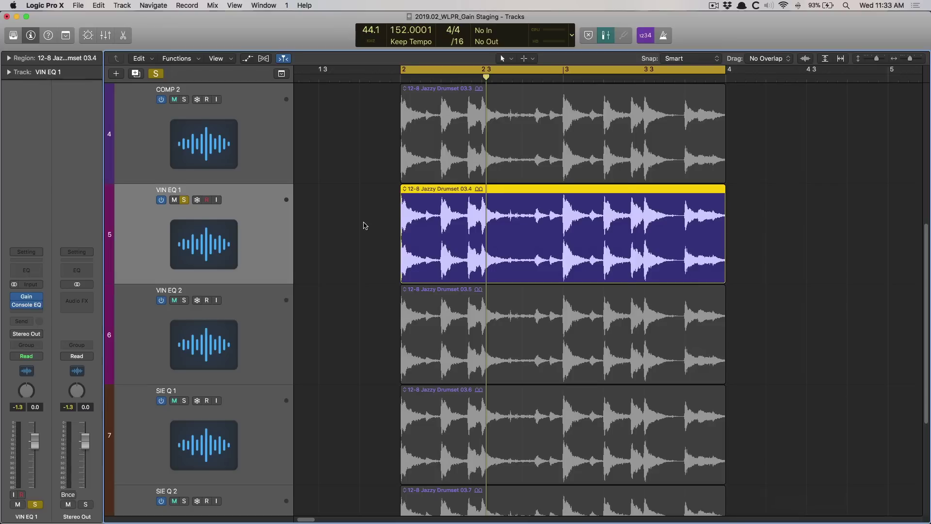
{"action": "scroll", "coordinate": [364, 224], "scroll_direction": "down", "scroll_amount": 3}
{"action": "left_click", "coordinate": [275, 304]}
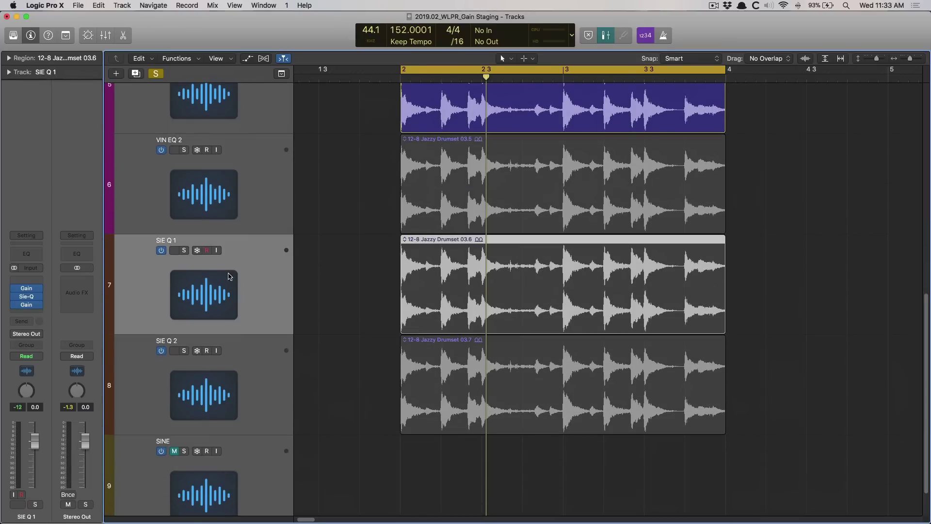
{"action": "left_click", "coordinate": [185, 251]}
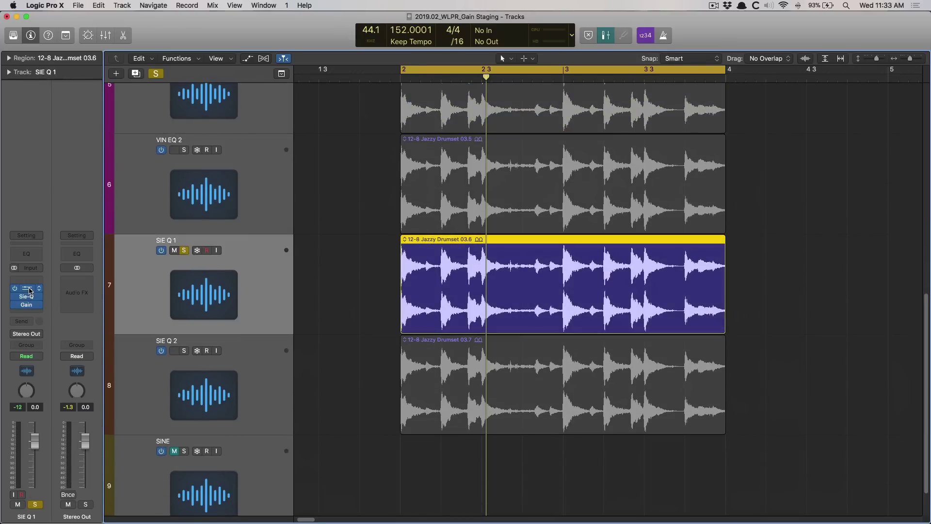
Step: Set SIE Q 1's first Gain plug-in to +15.0 dB
{"action": "left_click", "coordinate": [27, 288]}
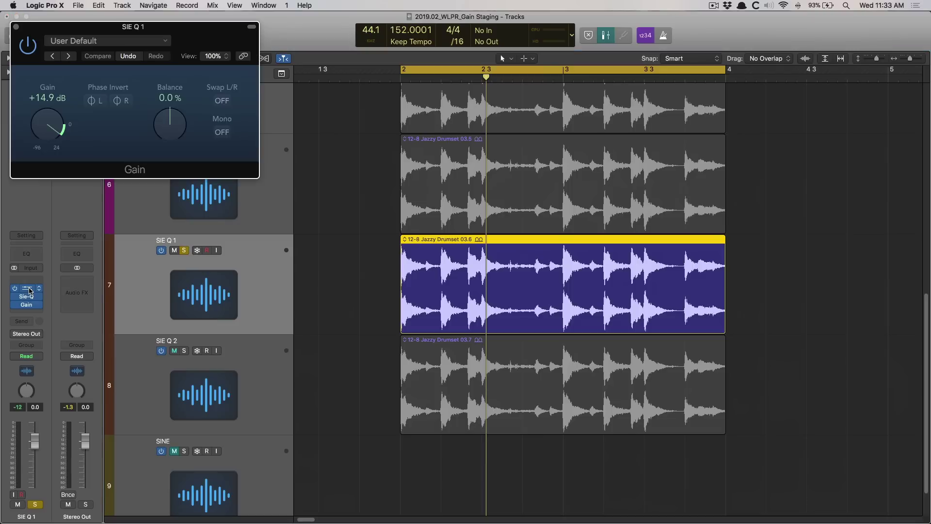
{"action": "double_click", "coordinate": [40, 99]}
{"action": "type", "text": "15"}
{"action": "key", "text": "Return"}
Step: View SIE Q 1's second Gain and Sie-Q plug-ins side by side, then close them
{"action": "left_click", "coordinate": [28, 306]}
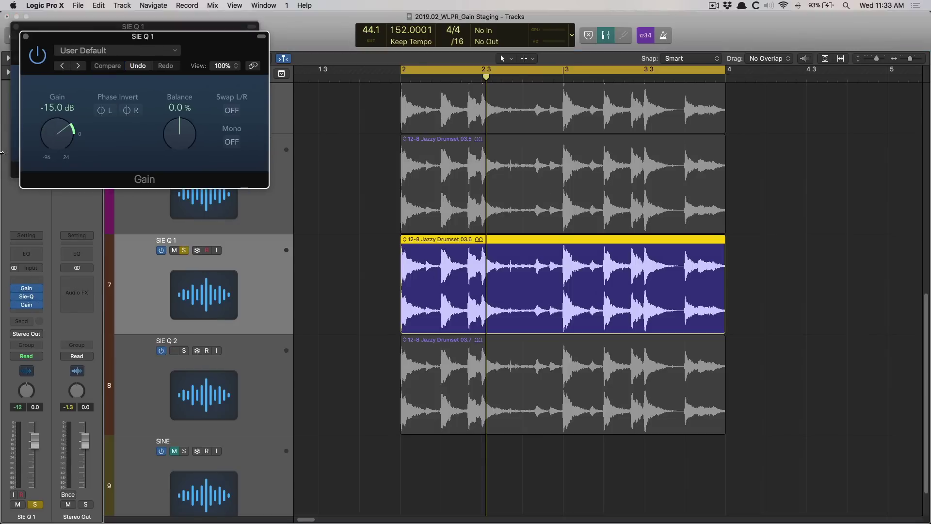
{"action": "left_click_drag", "start_coordinate": [124, 41], "coordinate": [223, 193]}
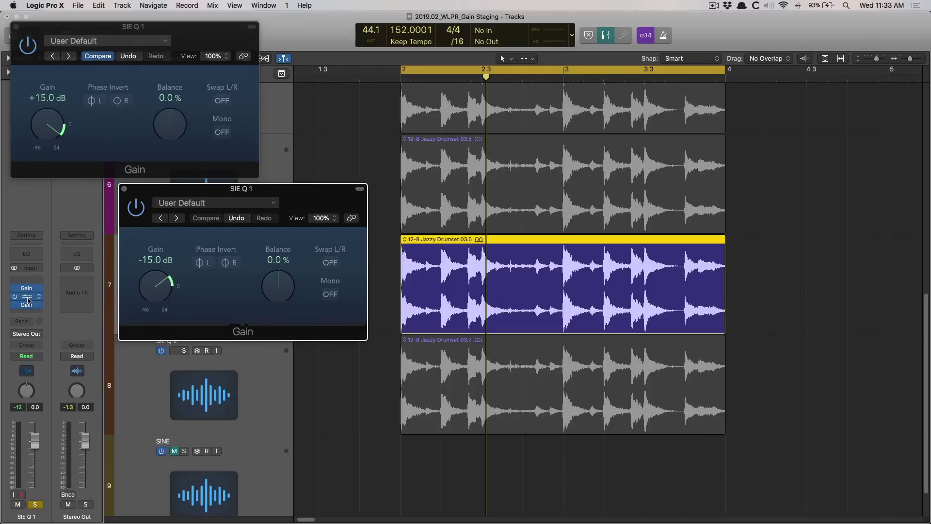
{"action": "left_click", "coordinate": [26, 297]}
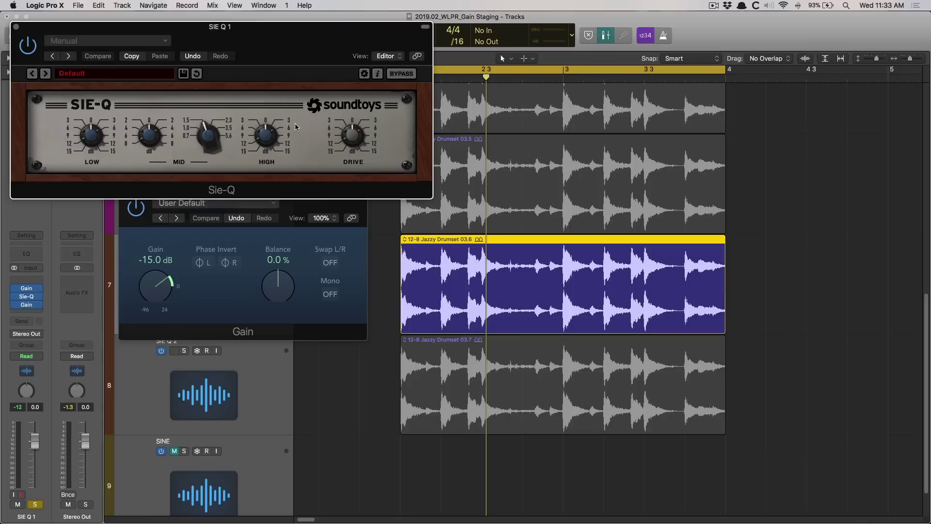
{"action": "key", "text": "v"}
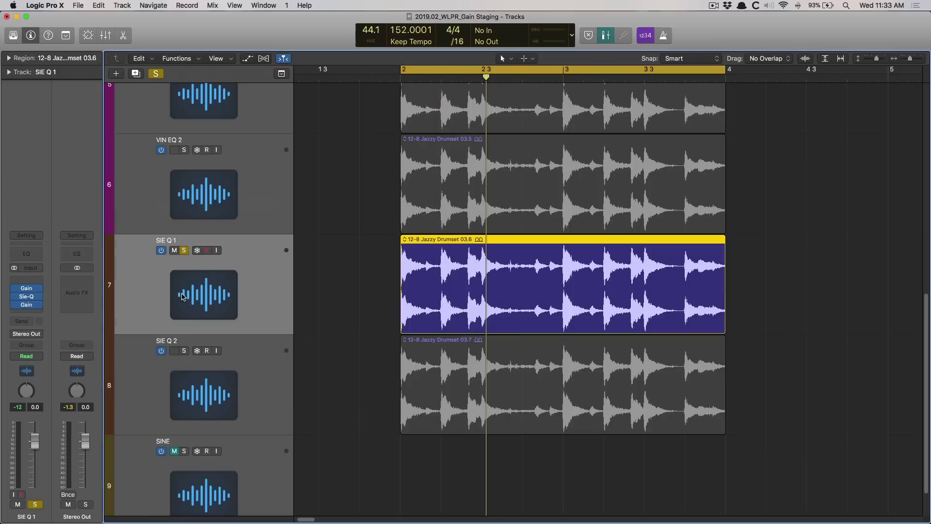
Step: Solo SIE Q 2 and reopen its plug-in windows, including its Gain insert
{"action": "left_click", "coordinate": [189, 357]}
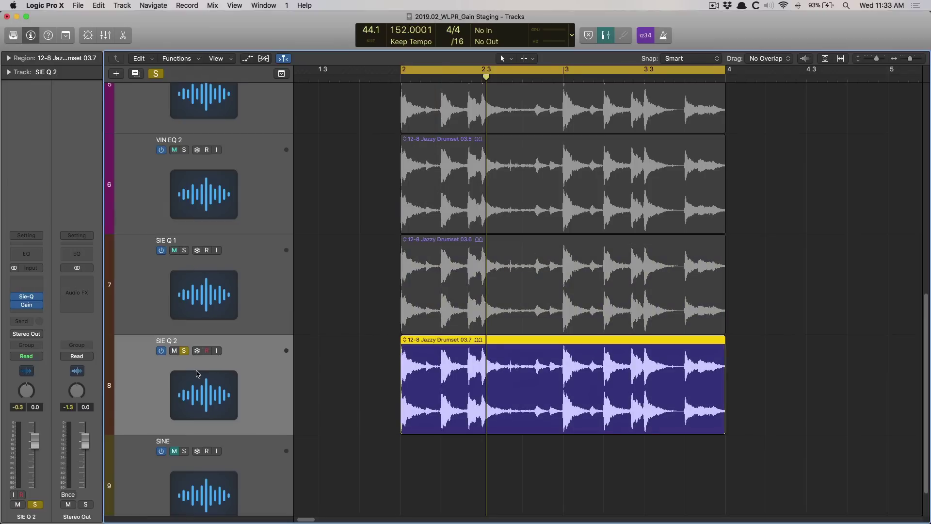
{"action": "mouse_move", "coordinate": [27, 299]}
{"action": "key", "text": "v"}
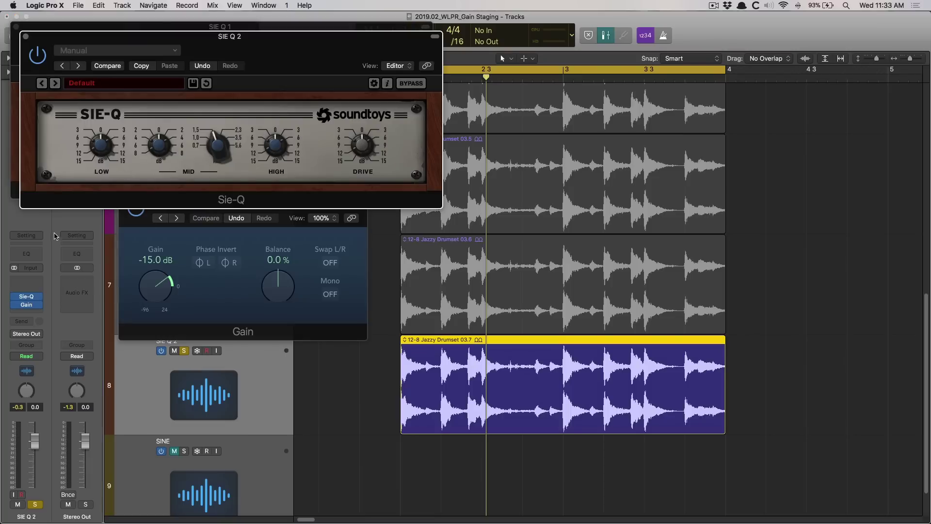
{"action": "left_click", "coordinate": [24, 306]}
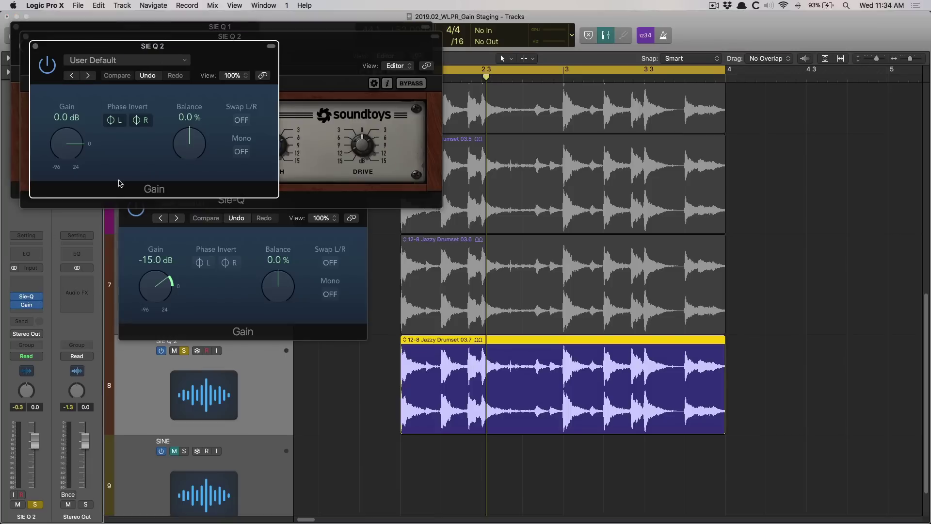
Step: Play the drum loop, switching solo from SIE Q 1 to SIE Q 2, then both, and switch to Firefox
{"action": "key", "text": "v"}
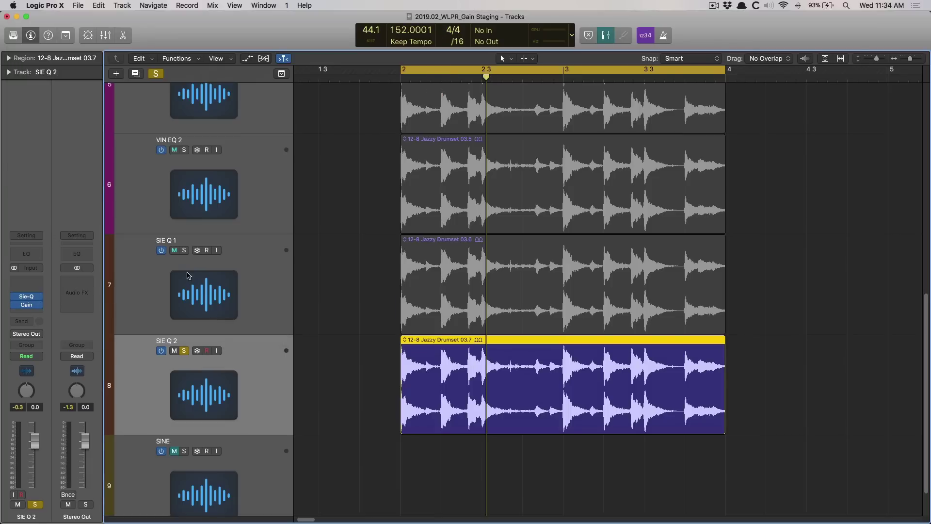
{"action": "left_click", "coordinate": [175, 278]}
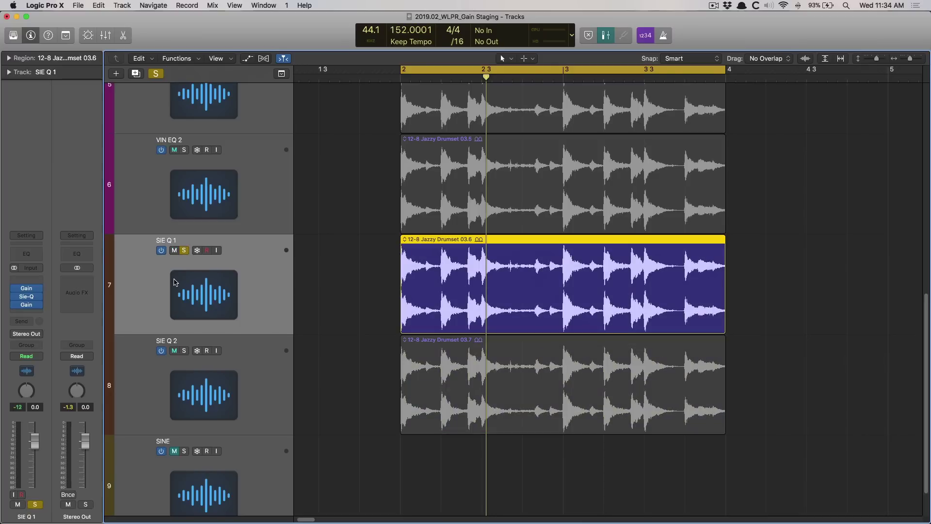
{"action": "key", "text": "space"}
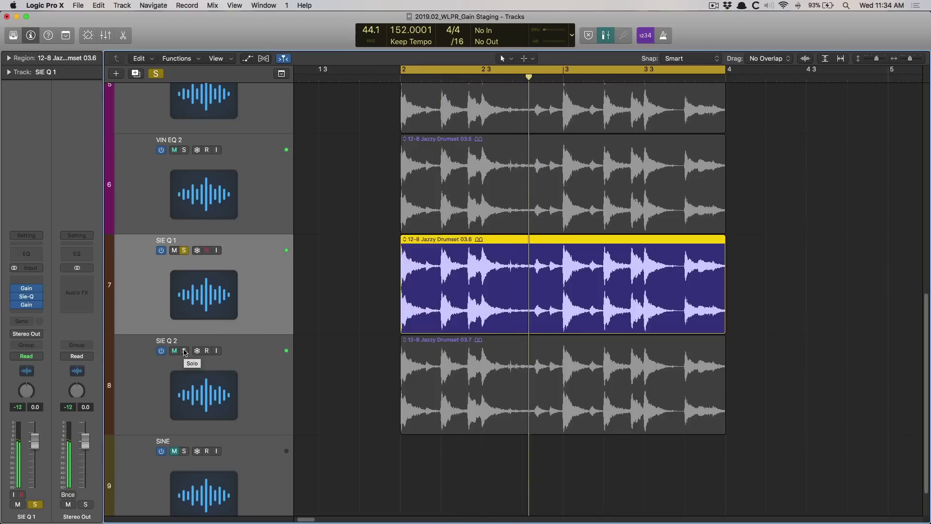
{"action": "left_click", "coordinate": [185, 351]}
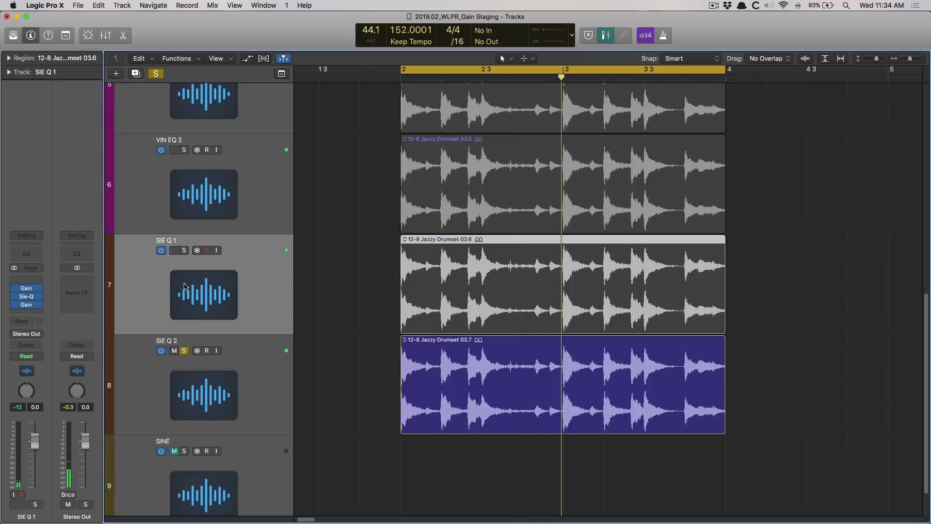
{"action": "left_click", "coordinate": [184, 251]}
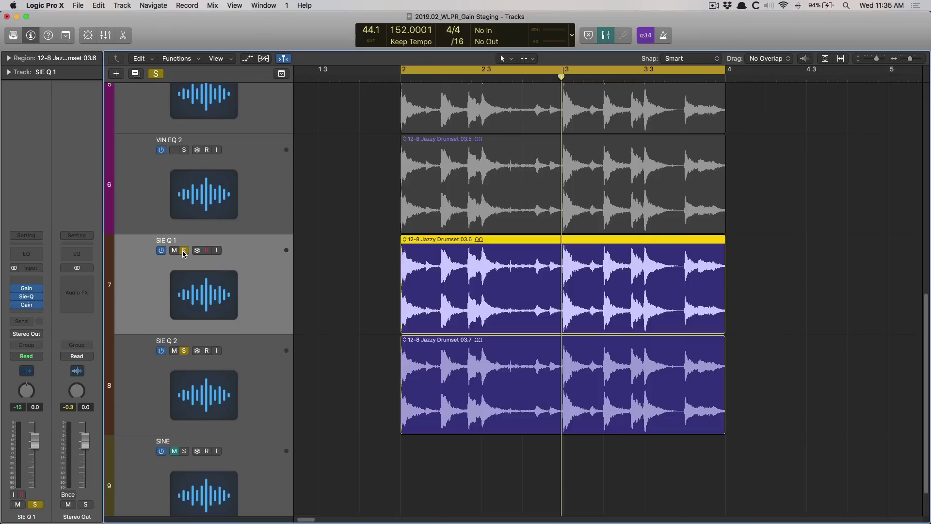
{"action": "key", "text": "super+Tab"}
{"action": "key", "text": "super+Tab"}
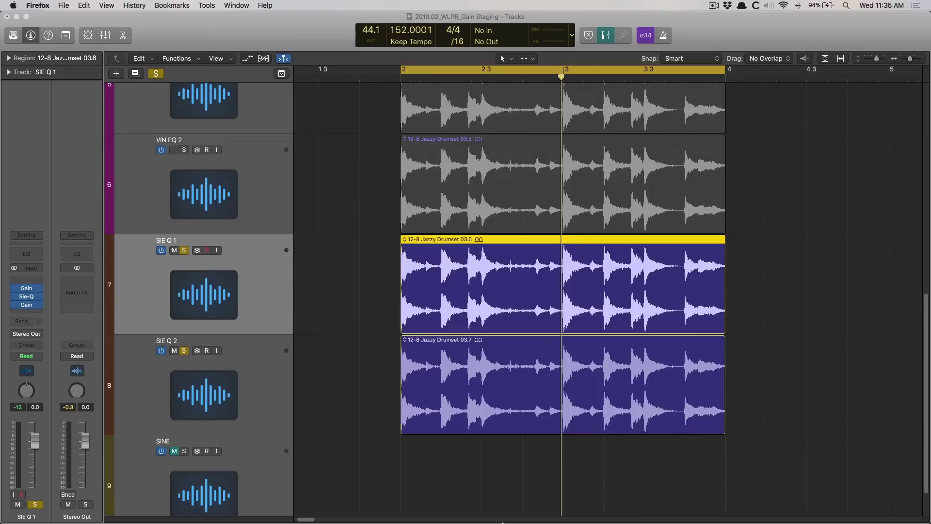
Step: Restore the CLA-76 manual, highlight '-18 dBFS' and '0 VU', then minimize it again
{"action": "mouse_move", "coordinate": [503, 523]}
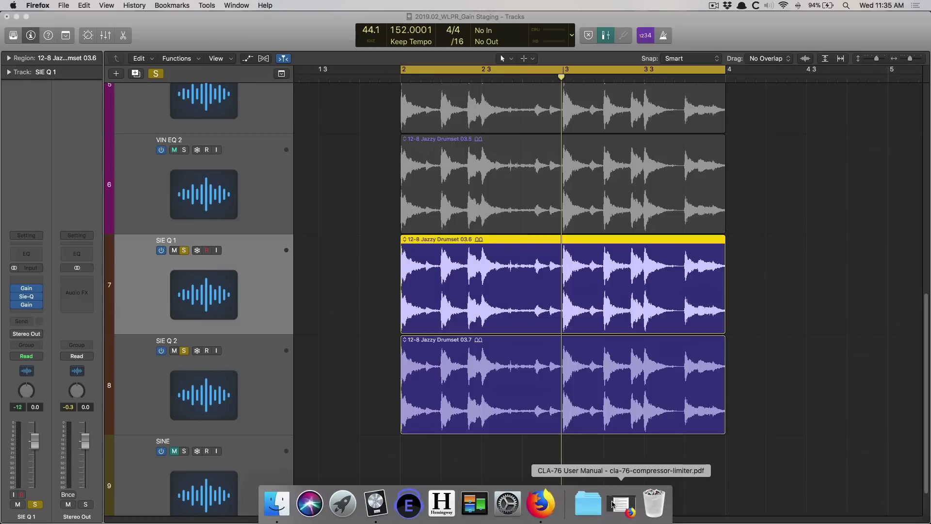
{"action": "left_click", "coordinate": [613, 504]}
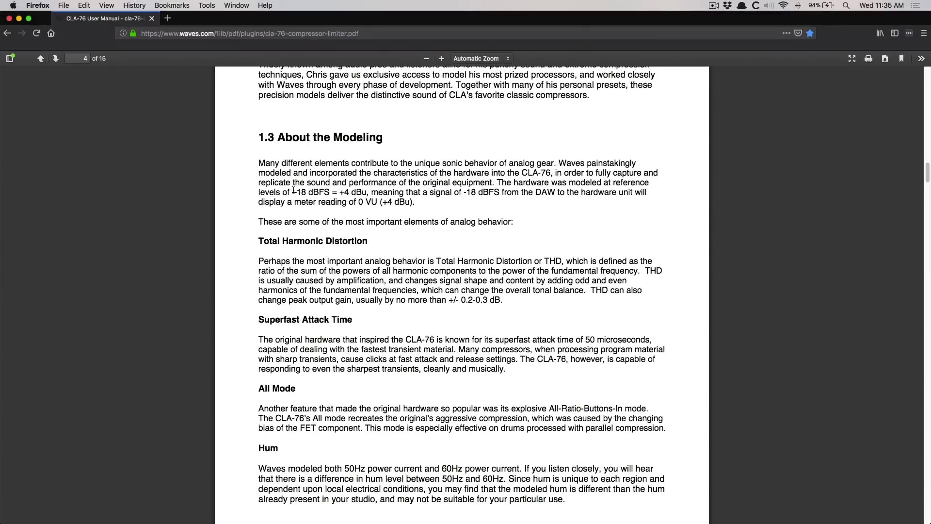
{"action": "left_click_drag", "start_coordinate": [293, 190], "coordinate": [327, 188]}
{"action": "left_click_drag", "start_coordinate": [359, 201], "coordinate": [376, 201]}
{"action": "left_click", "coordinate": [369, 207]}
{"action": "key", "text": "super+m"}
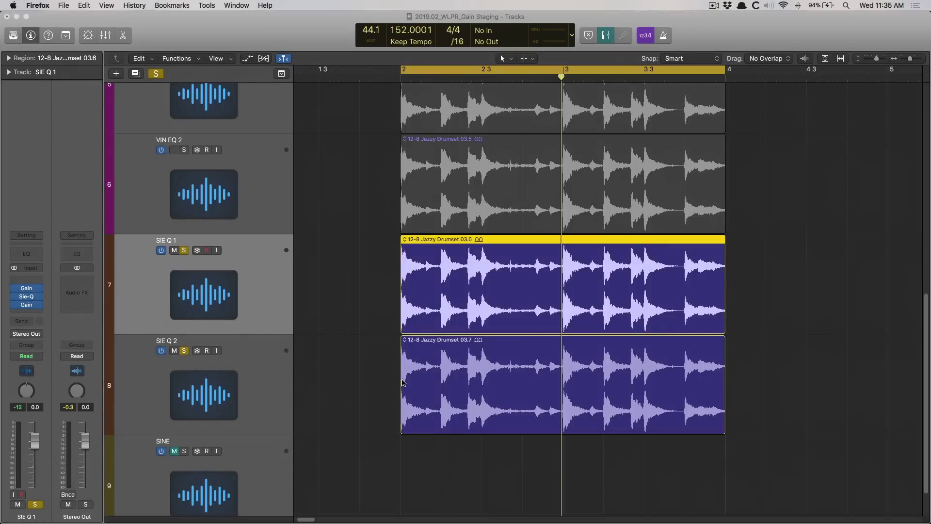
Step: Turn SIE Q 1's Gain plug-in down to -12.2 dB and close the plug-in windows
{"action": "left_click", "coordinate": [353, 256]}
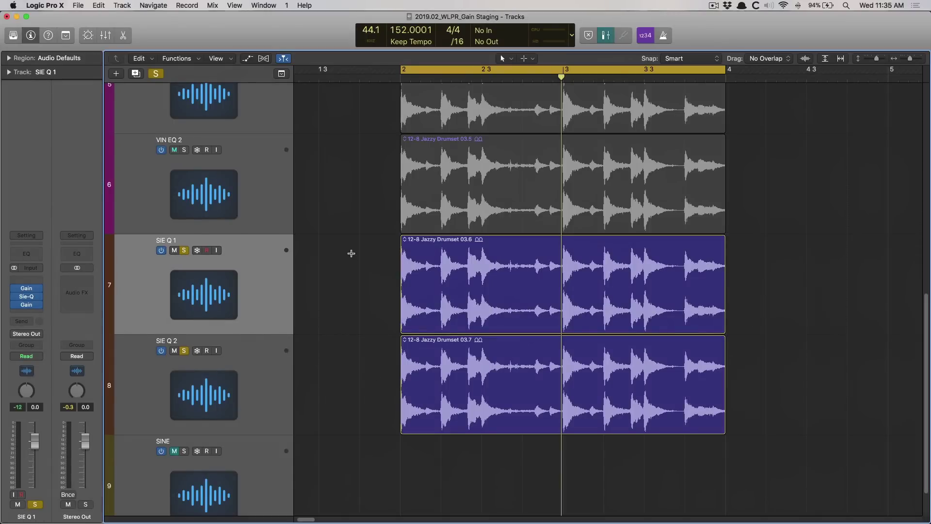
{"action": "left_click", "coordinate": [28, 287]}
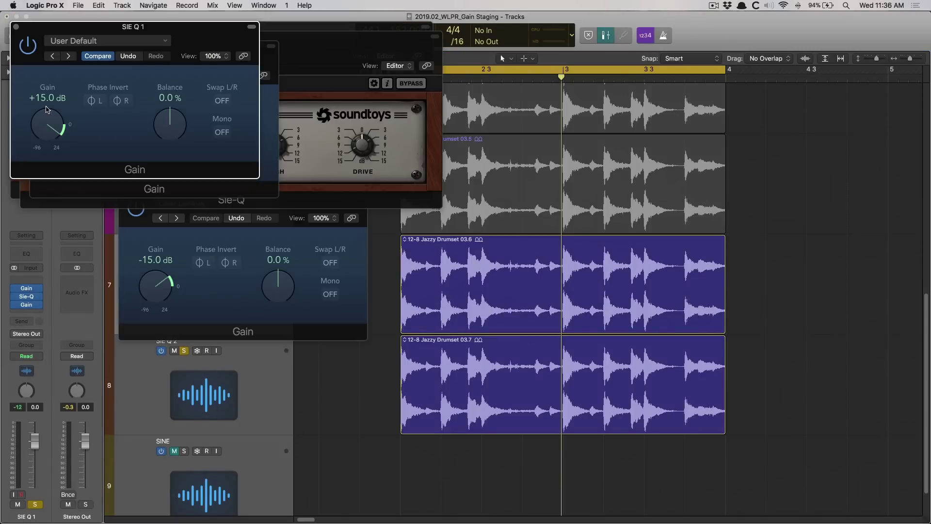
{"action": "left_click_drag", "start_coordinate": [48, 110], "coordinate": [48, 148]}
{"action": "key", "text": "v"}
Step: Marquee-select all eight drum regions and open the Functions menu
{"action": "left_click", "coordinate": [359, 353], "text": "ctrl+alt"}
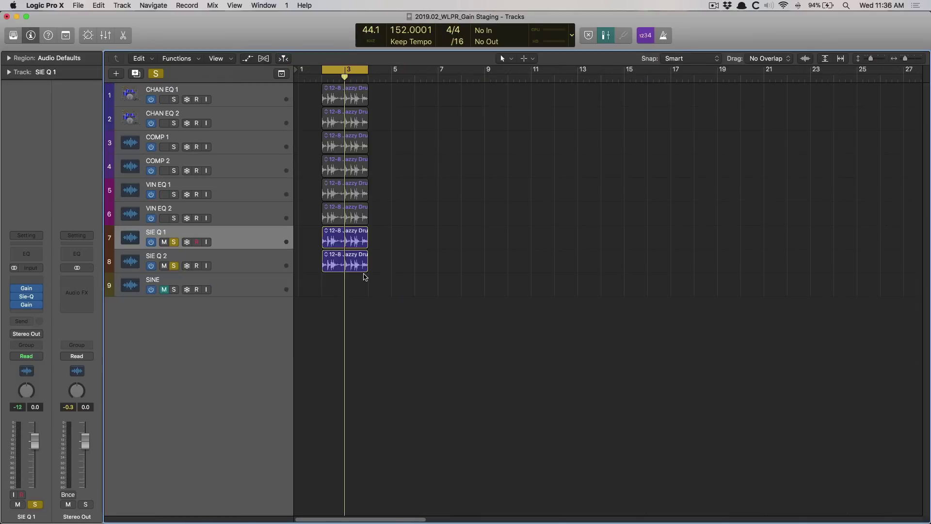
{"action": "left_click_drag", "start_coordinate": [367, 277], "coordinate": [315, 87]}
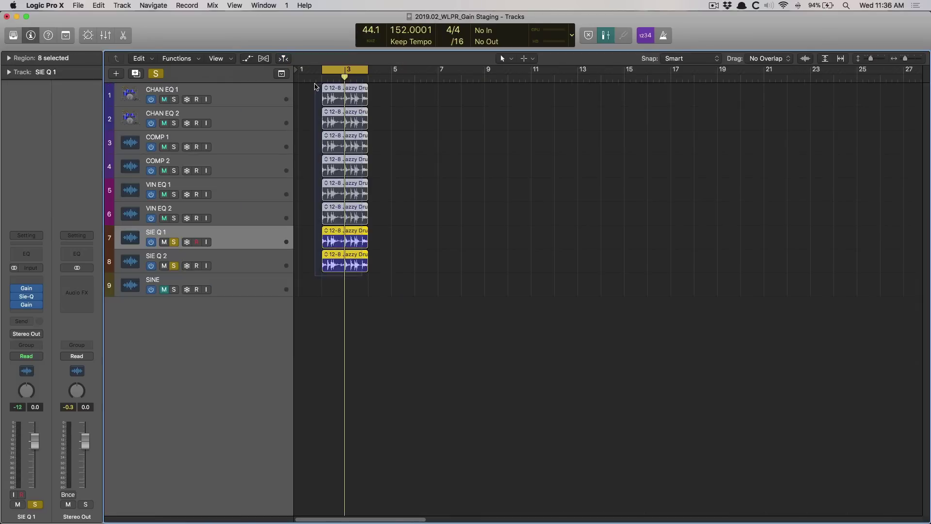
{"action": "left_click", "coordinate": [187, 60]}
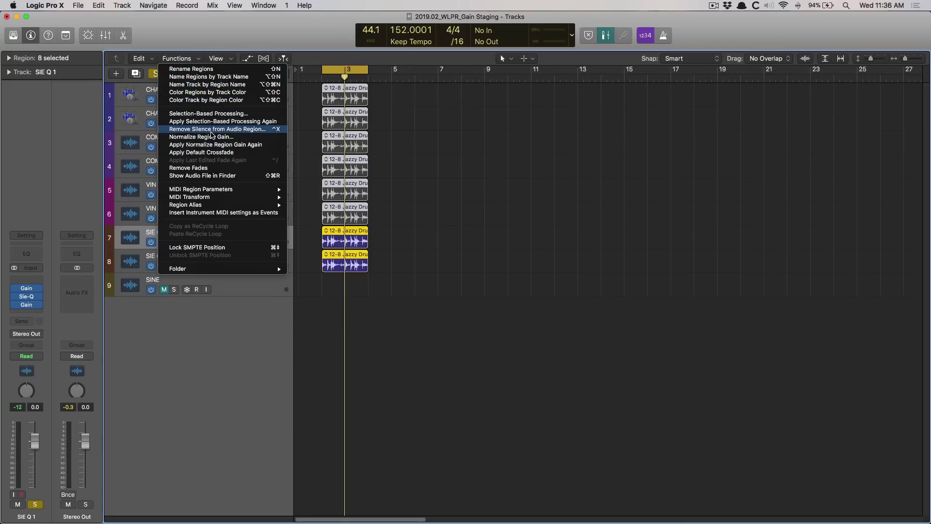
Step: Normalize Region Gain on the eight regions individually, using Peak with a -18 dB target level
{"action": "left_click", "coordinate": [211, 137]}
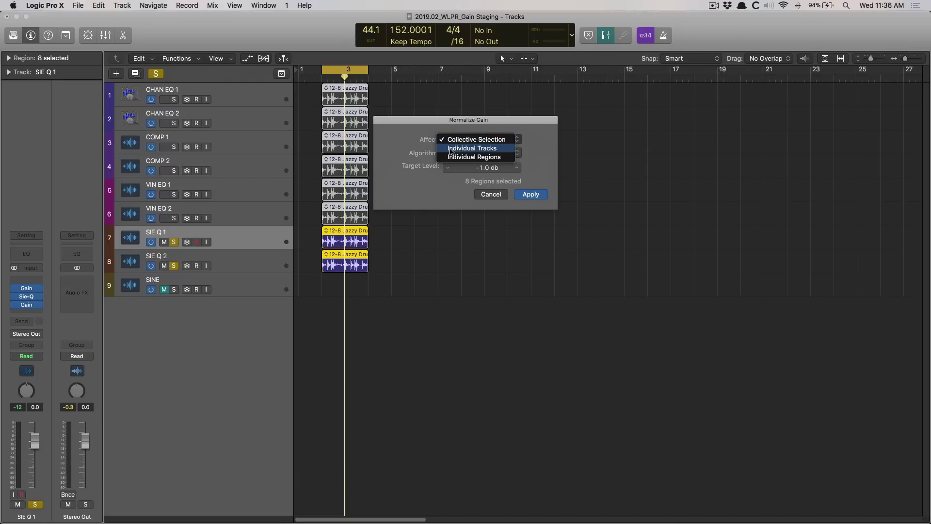
{"action": "left_click", "coordinate": [454, 158]}
{"action": "left_click", "coordinate": [455, 154]}
{"action": "left_click", "coordinate": [456, 162]}
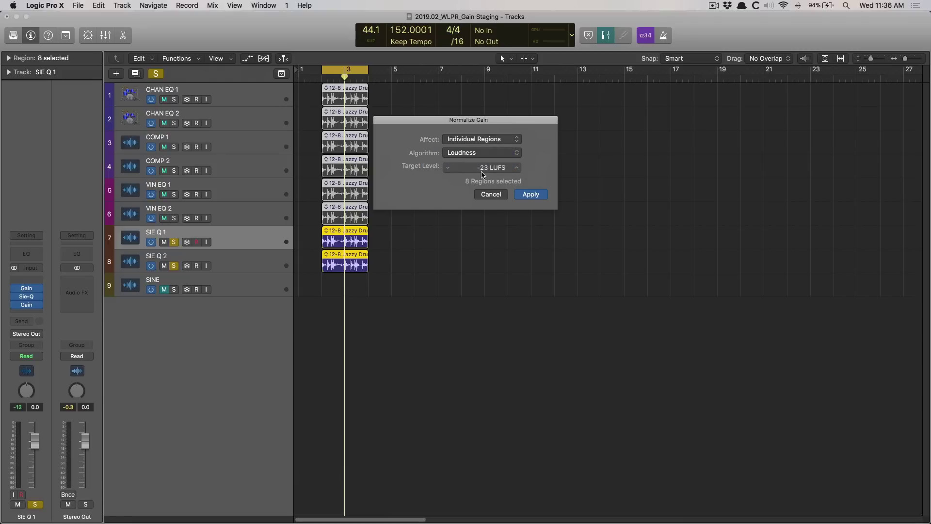
{"action": "left_click", "coordinate": [469, 141]}
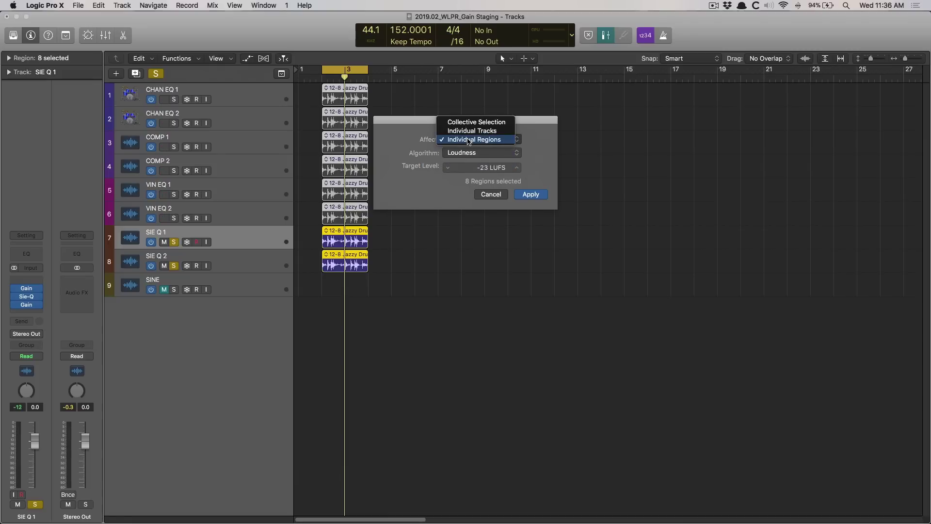
{"action": "left_click", "coordinate": [467, 140]}
{"action": "left_click", "coordinate": [458, 152]}
{"action": "left_click", "coordinate": [455, 146]}
{"action": "double_click", "coordinate": [481, 166]}
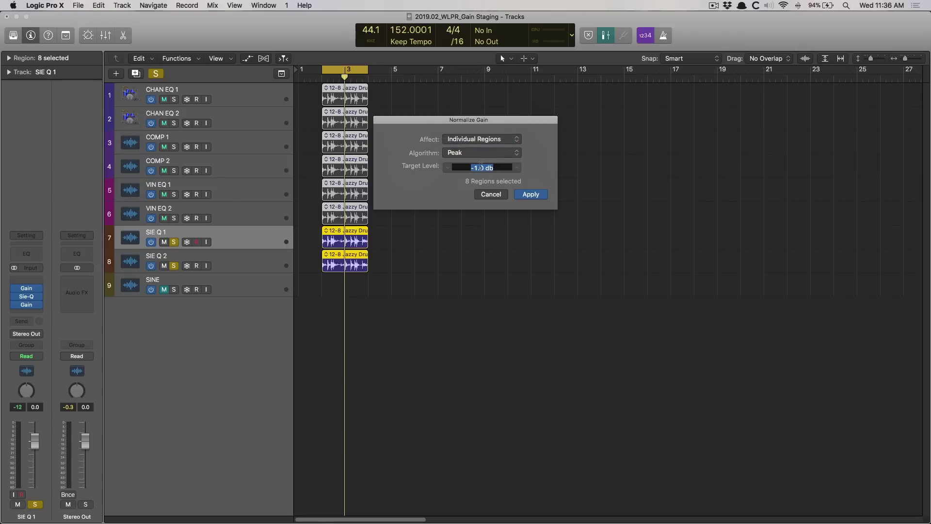
{"action": "type", "text": "-18"}
{"action": "left_click", "coordinate": [529, 195]}
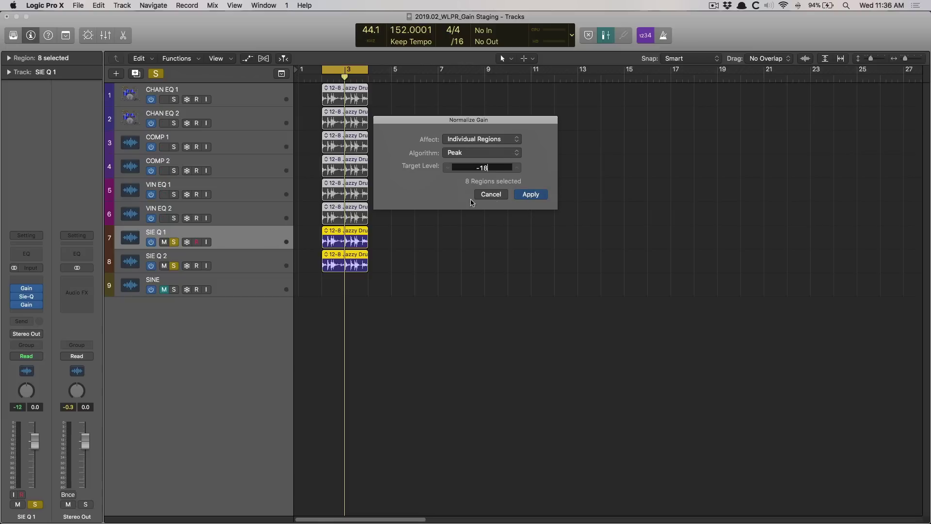
{"action": "key", "text": "z"}
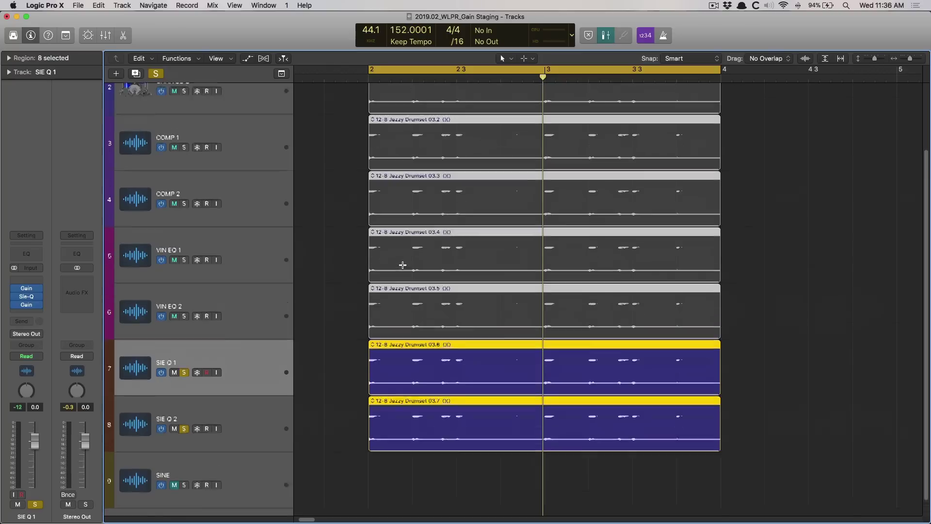
{"action": "key", "text": "z"}
{"action": "left_click_drag", "start_coordinate": [362, 157], "coordinate": [480, 270]}
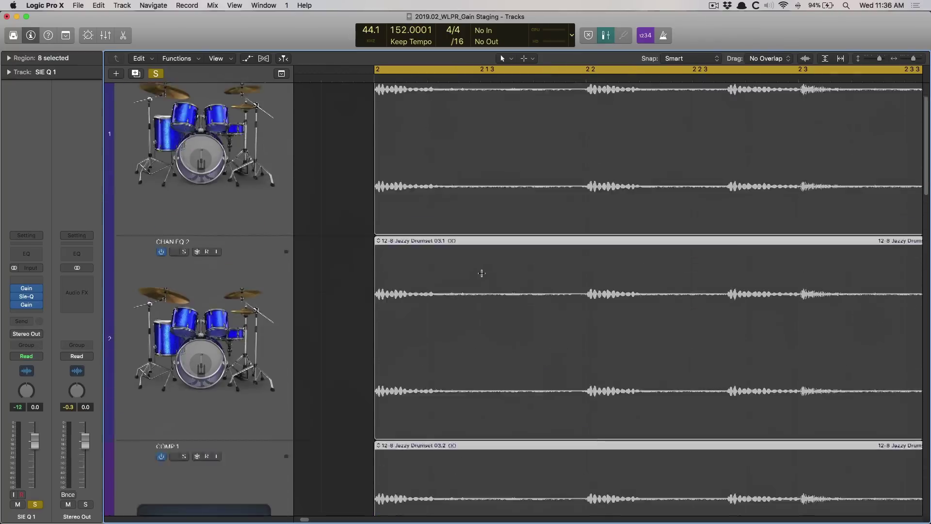
{"action": "left_click", "coordinate": [482, 273], "text": "ctrl+alt"}
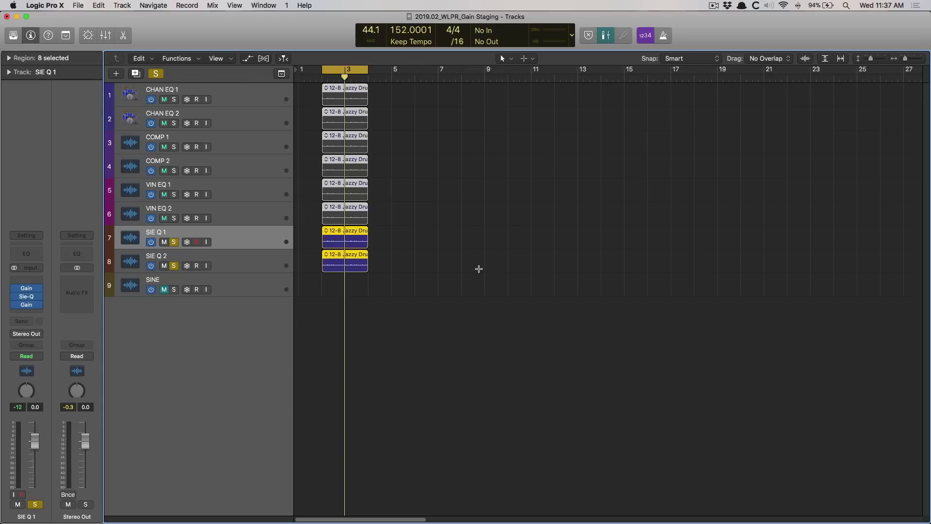